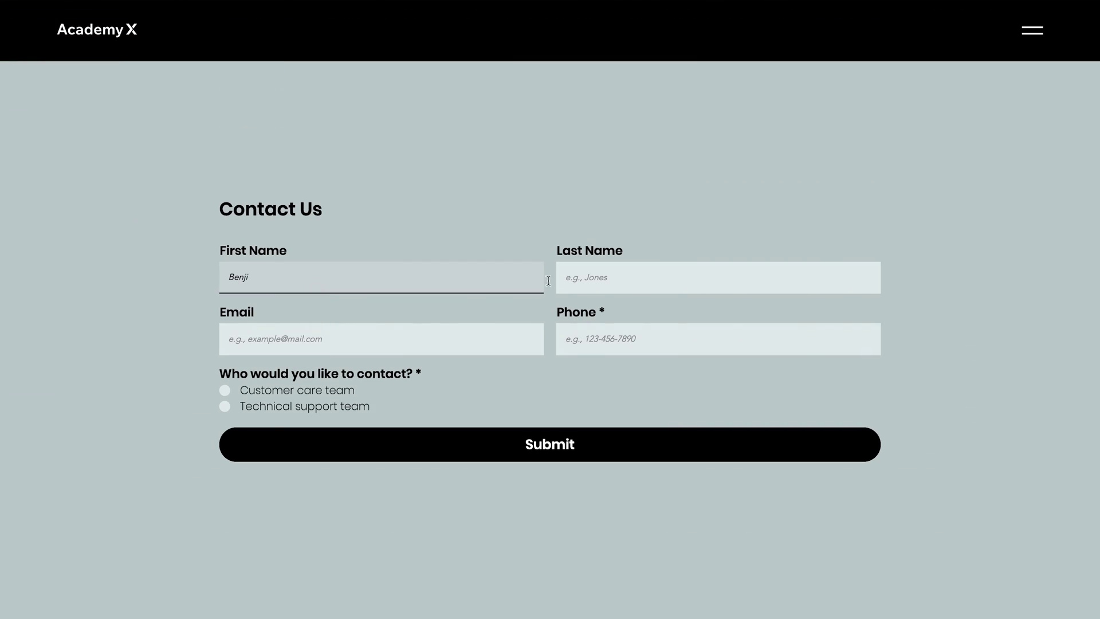
# - Fill in the visitor's last name and email address on the live Contact Us form
pyautogui.click(600, 285)
pyautogui.write('Mayer')
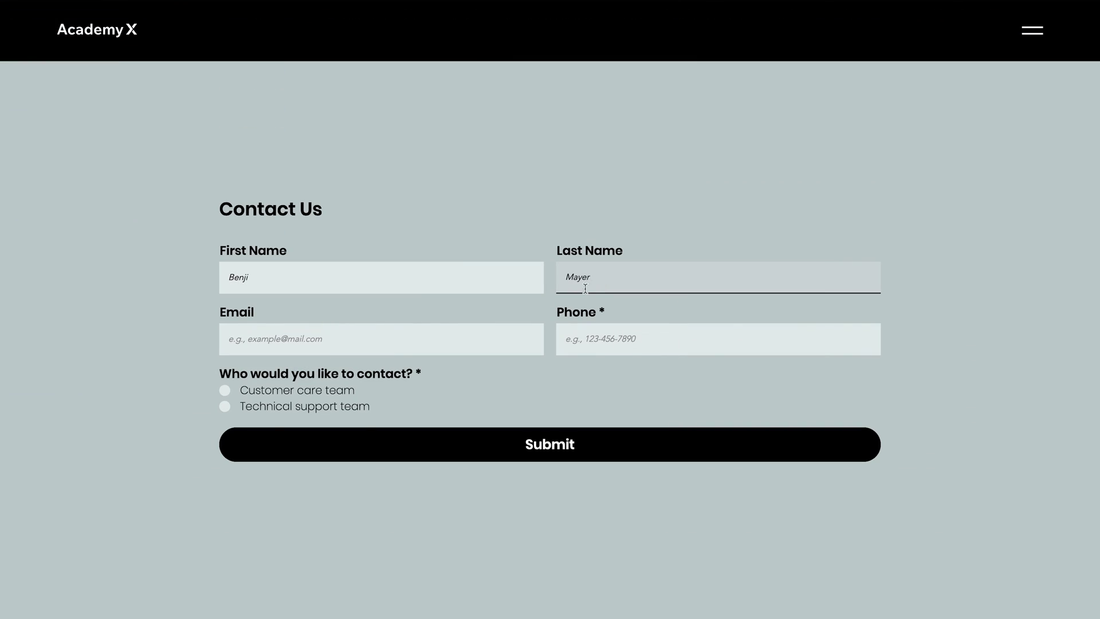
pyautogui.click(438, 332)
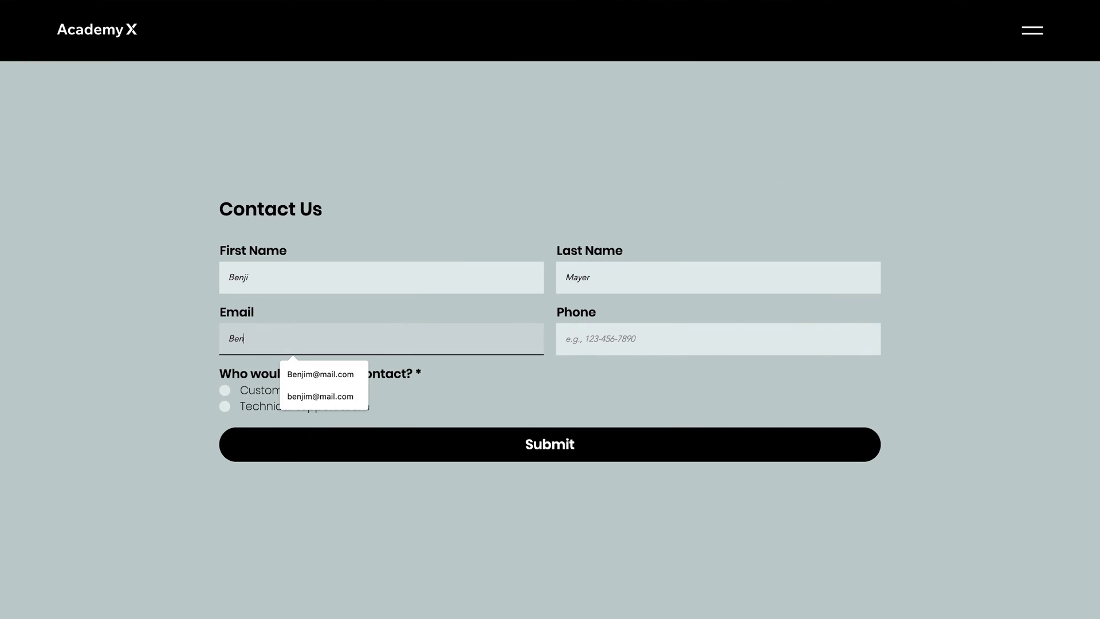
# - Enter a test phone number, choose Customer care team, and submit the form
pyautogui.press('Tab')
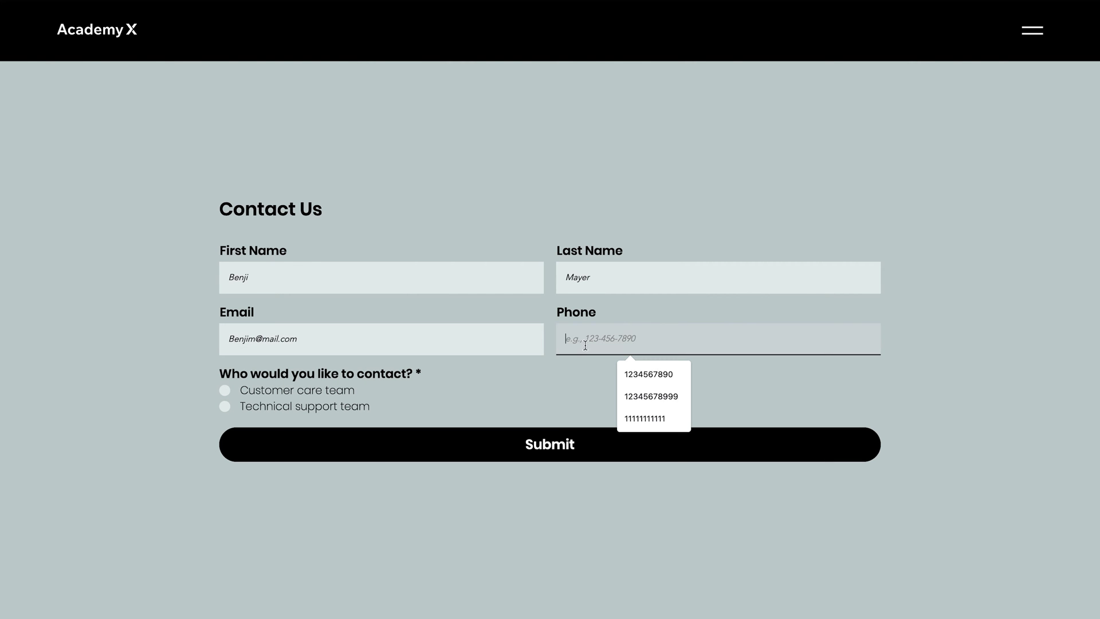
pyautogui.write('11111111233')
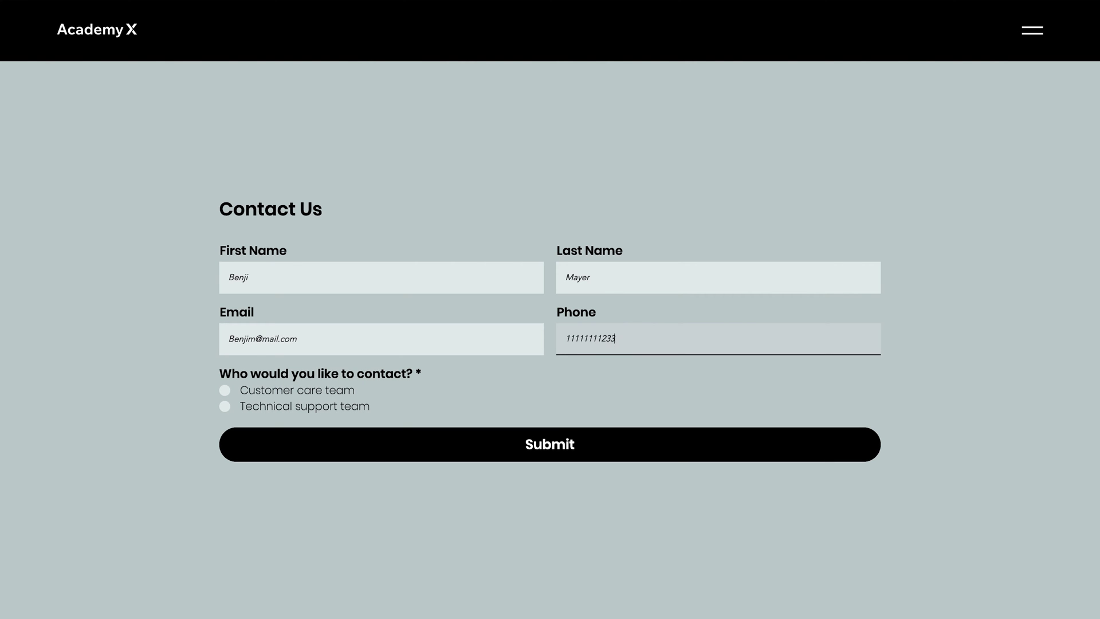
pyautogui.click(327, 391)
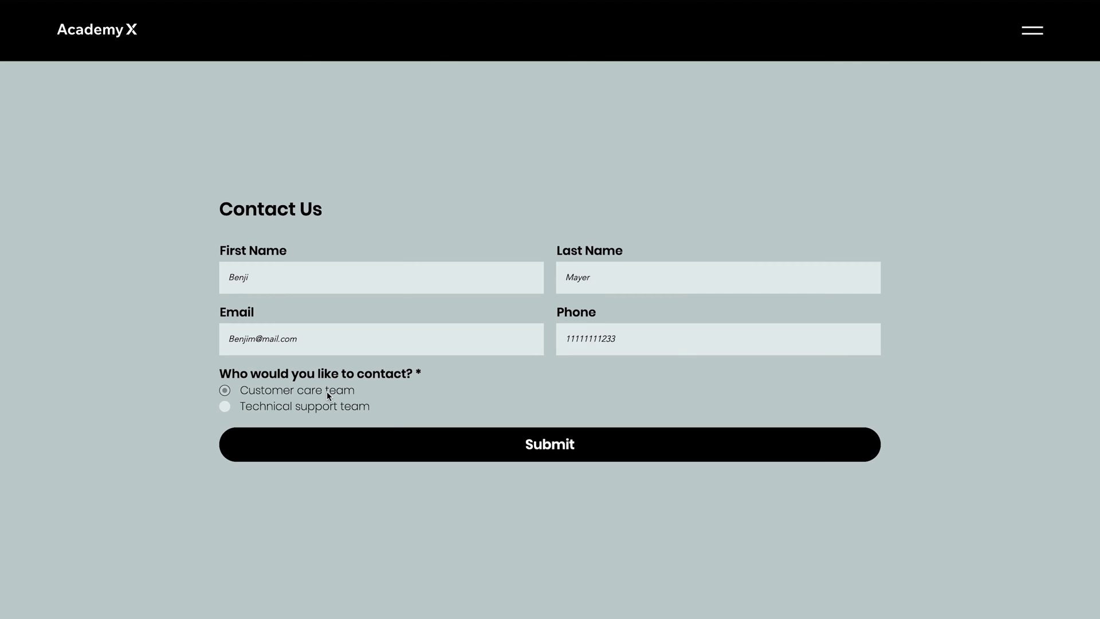
pyautogui.click(399, 442)
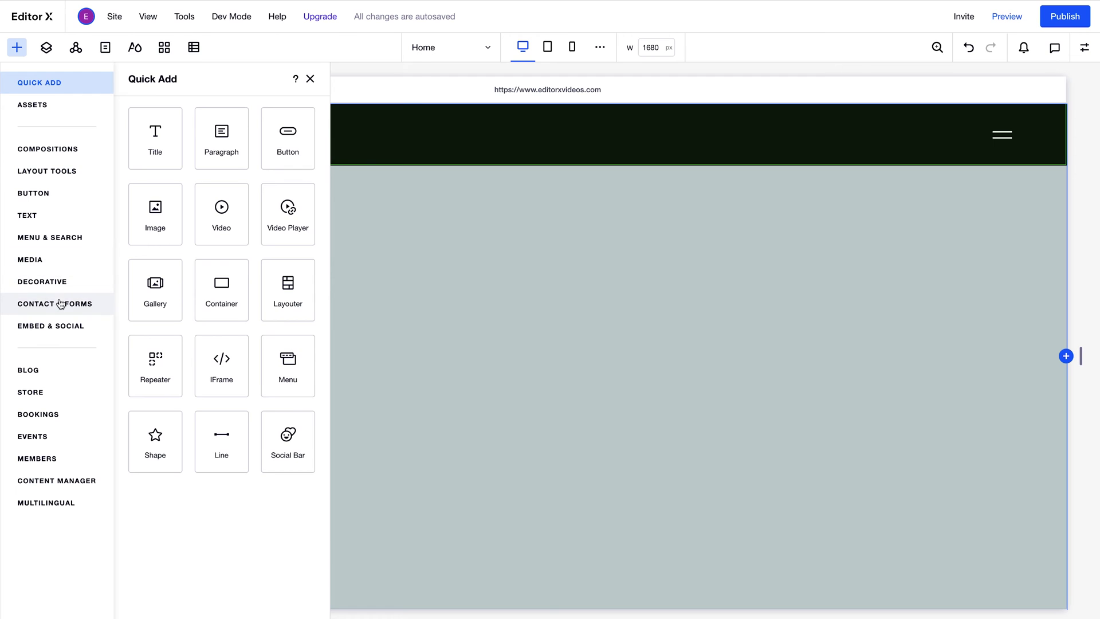
# - Drag the first Contact & Forms design onto the canvas and set its Width to 60%
pyautogui.click(61, 304)
pyautogui.moveTo(280, 189); pyautogui.dragTo(591, 330)
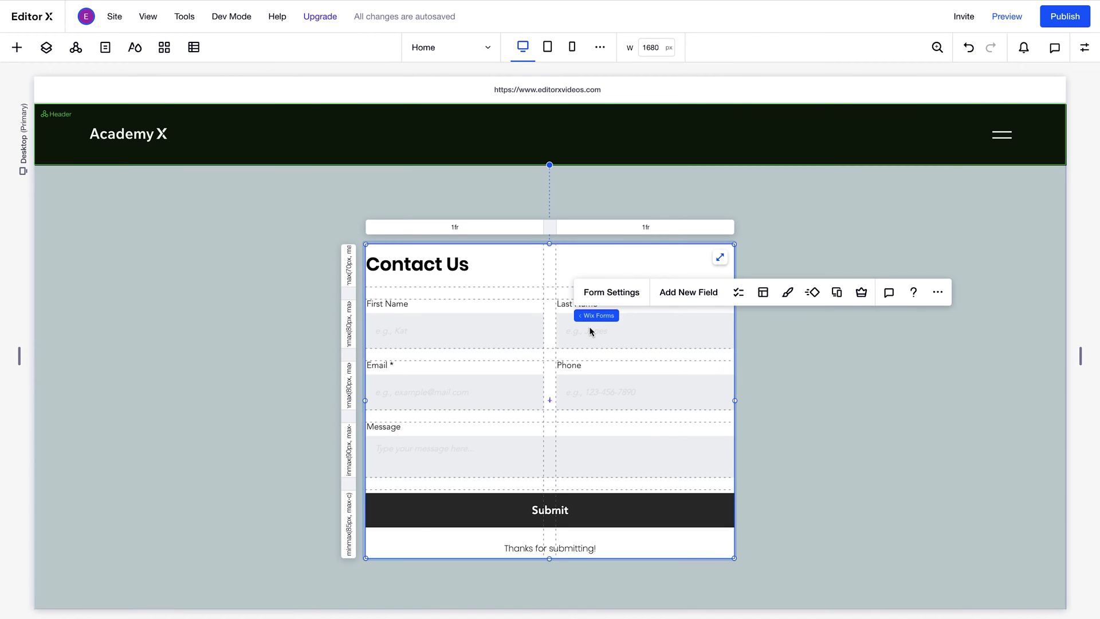
pyautogui.click(1085, 47)
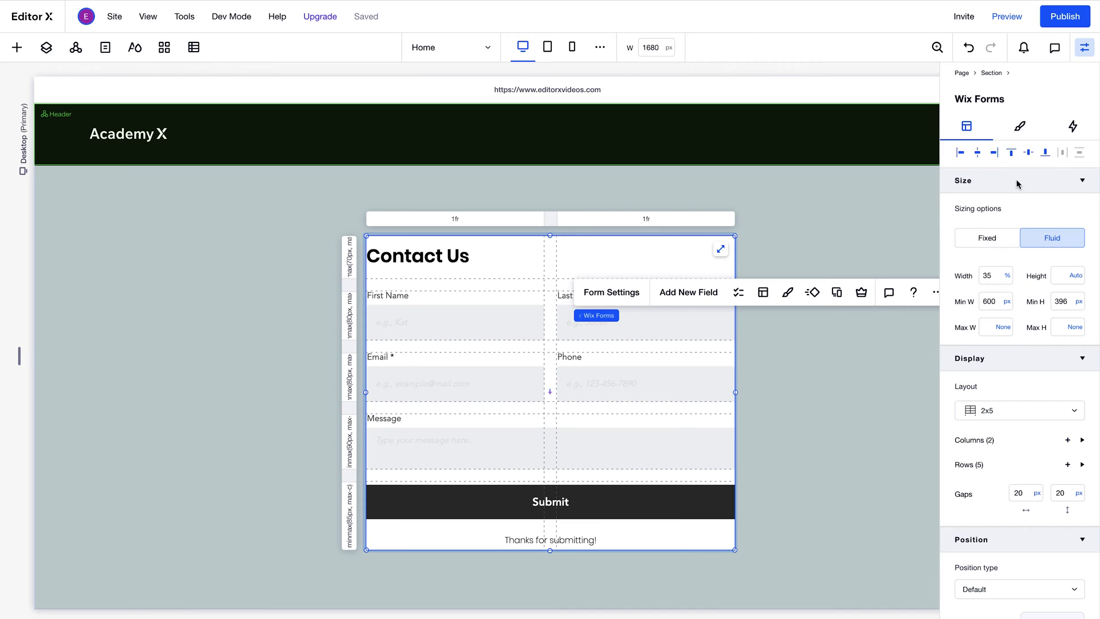
pyautogui.click(989, 276)
pyautogui.write('60')
pyautogui.press('Return')
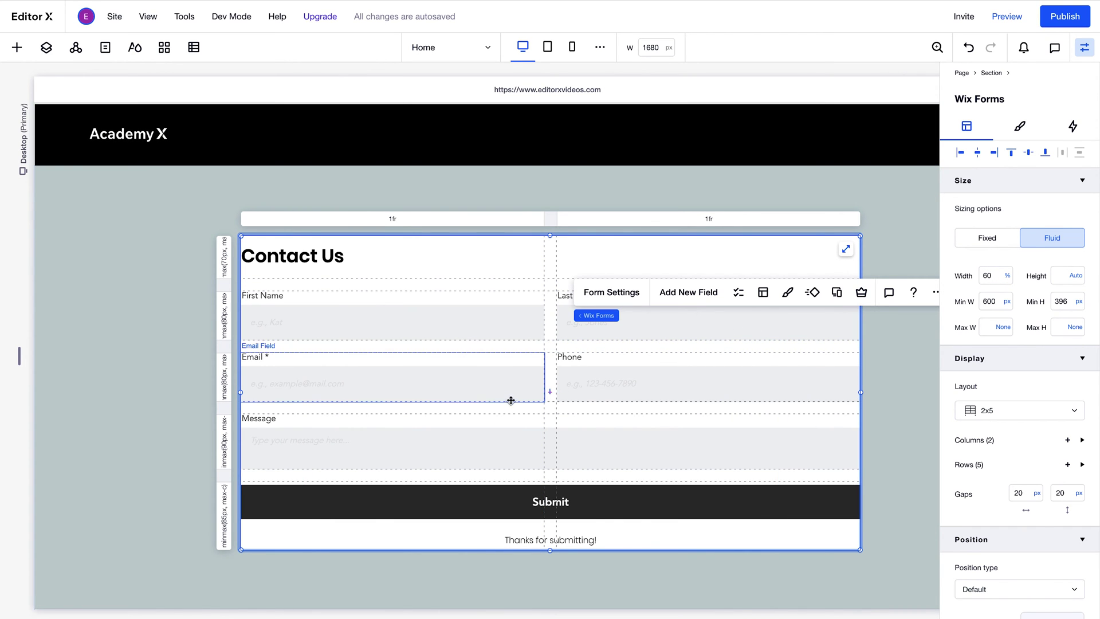
# - Delete the Message long-answer field from its more-actions menu, then reselect the whole form
pyautogui.click(502, 437)
pyautogui.click(502, 436)
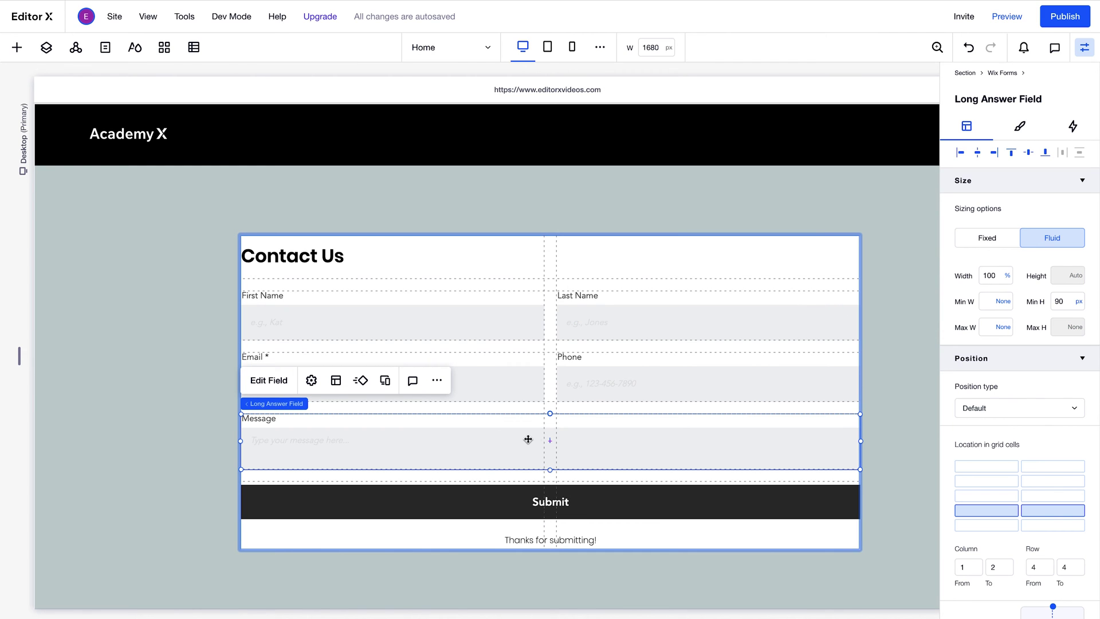
pyautogui.click(437, 381)
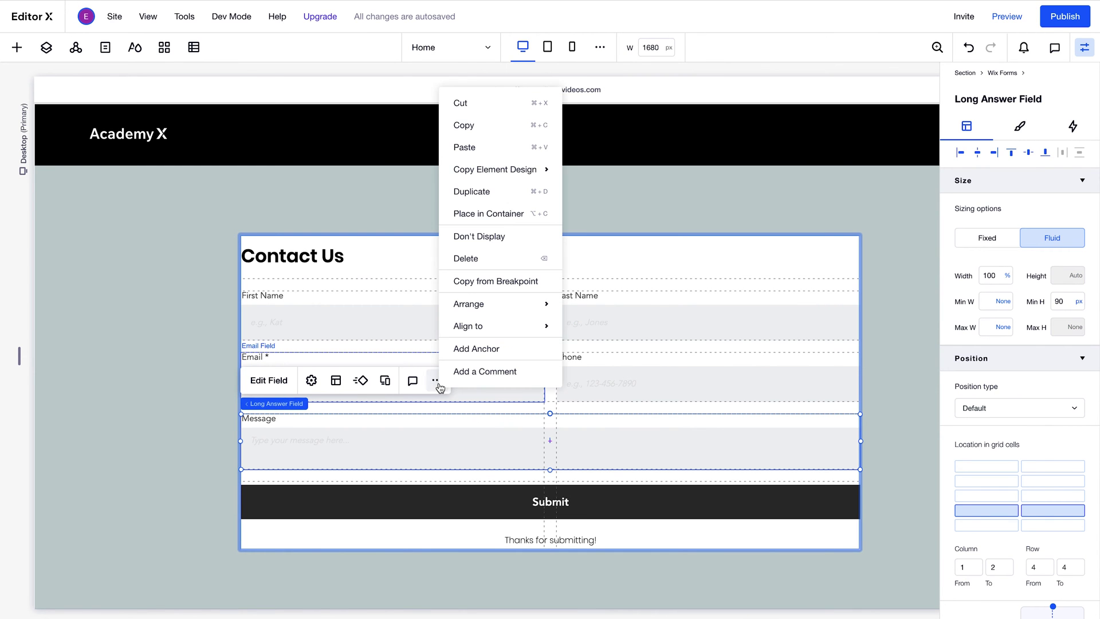
pyautogui.click(477, 259)
pyautogui.click(475, 261)
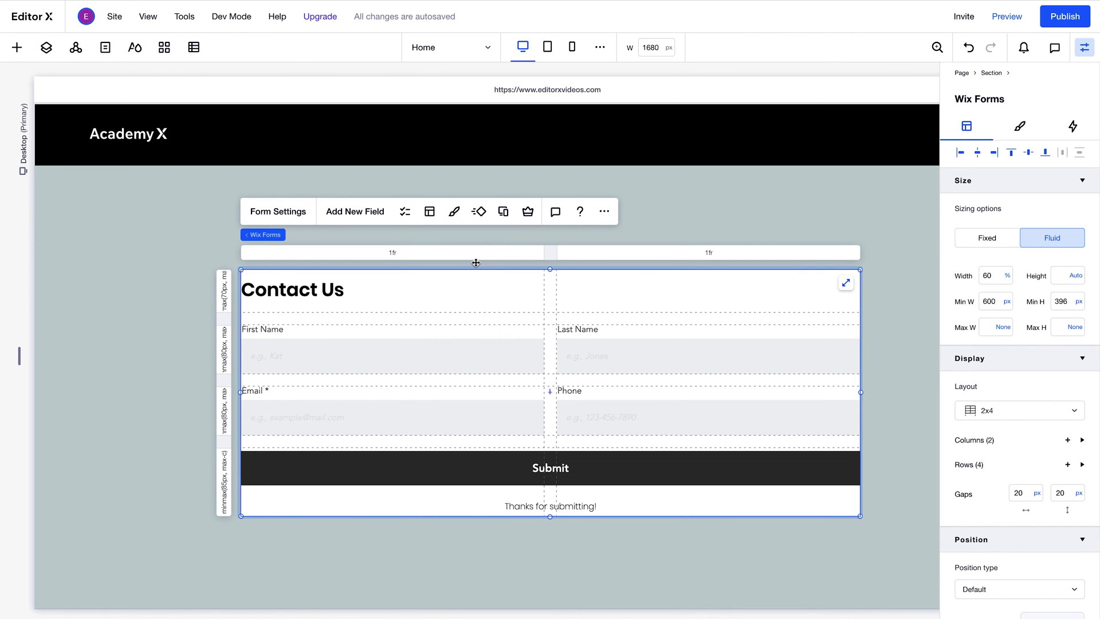
# - Browse the Add New Field categories and add a Radio Buttons Field from Basic Fields
pyautogui.click(360, 214)
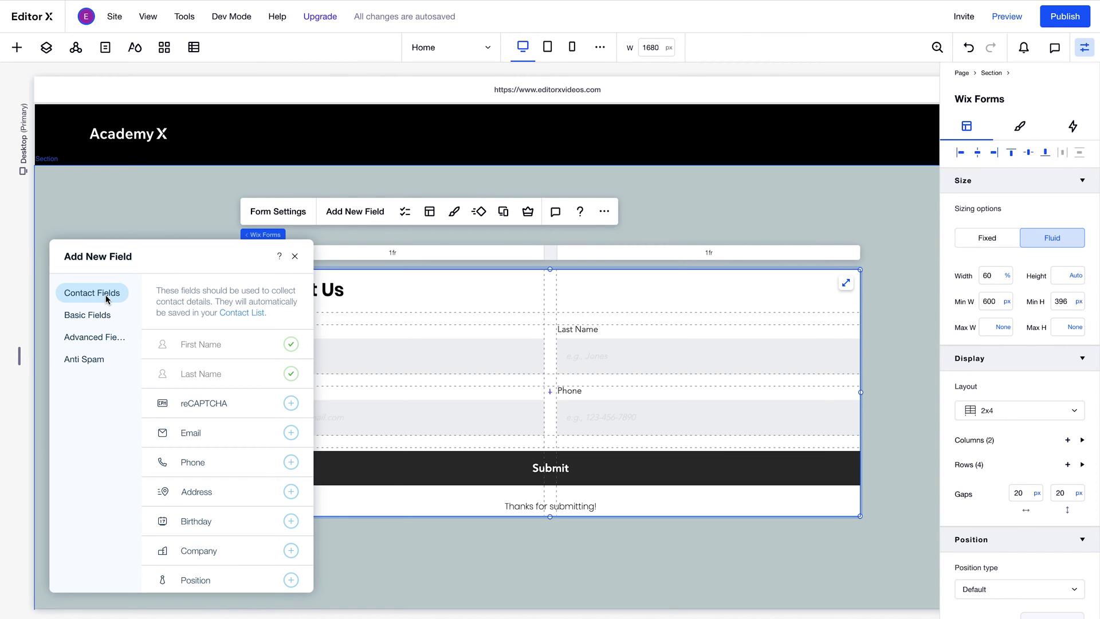
pyautogui.click(98, 320)
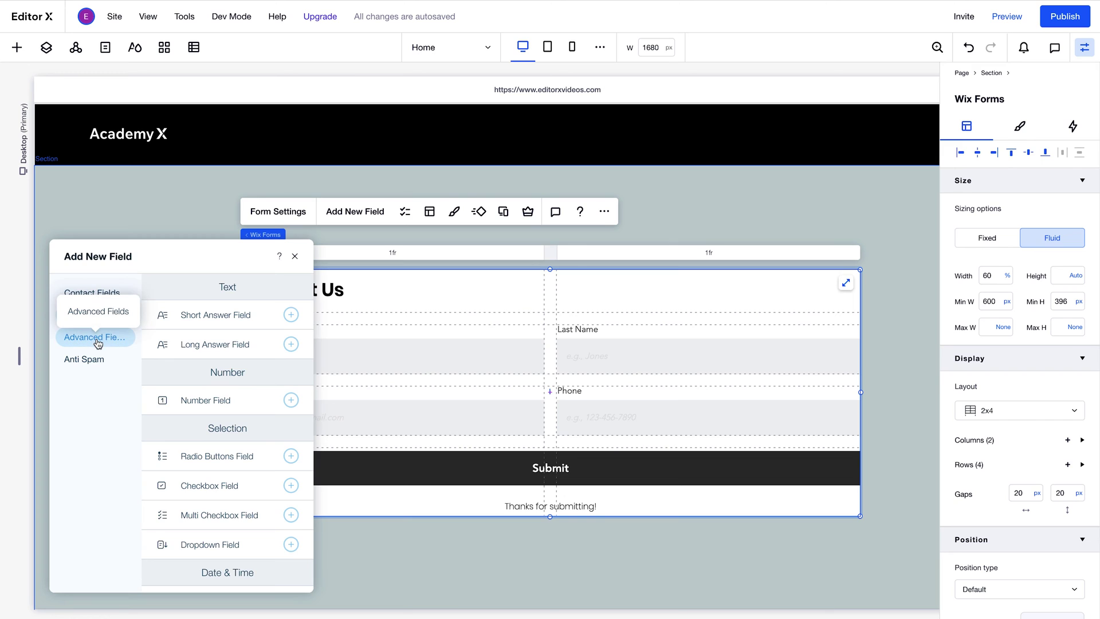
pyautogui.click(98, 341)
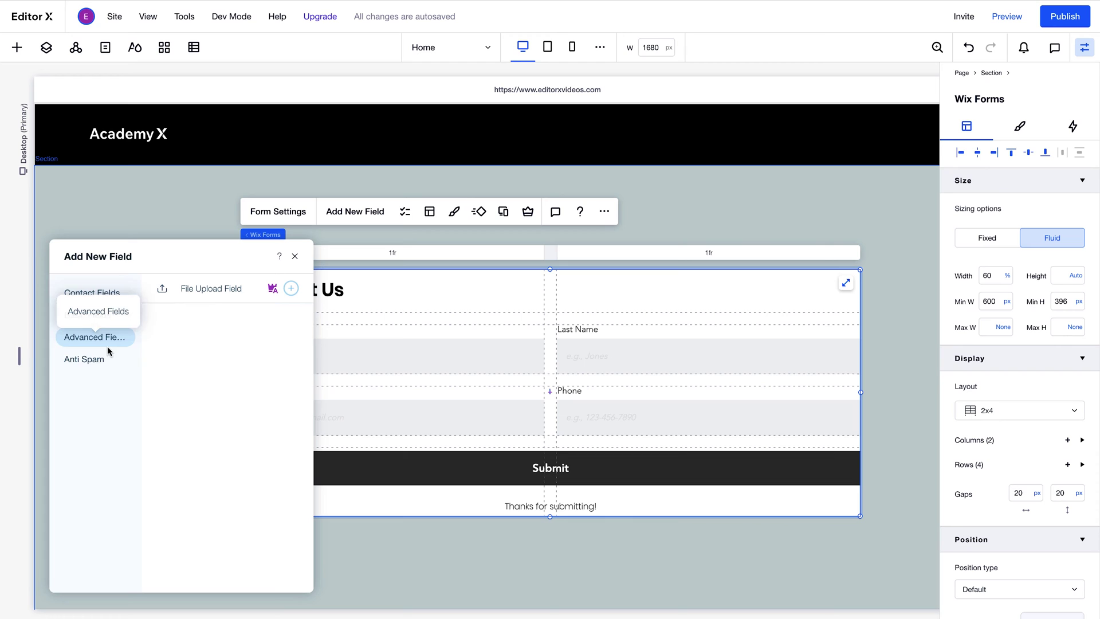
pyautogui.click(108, 361)
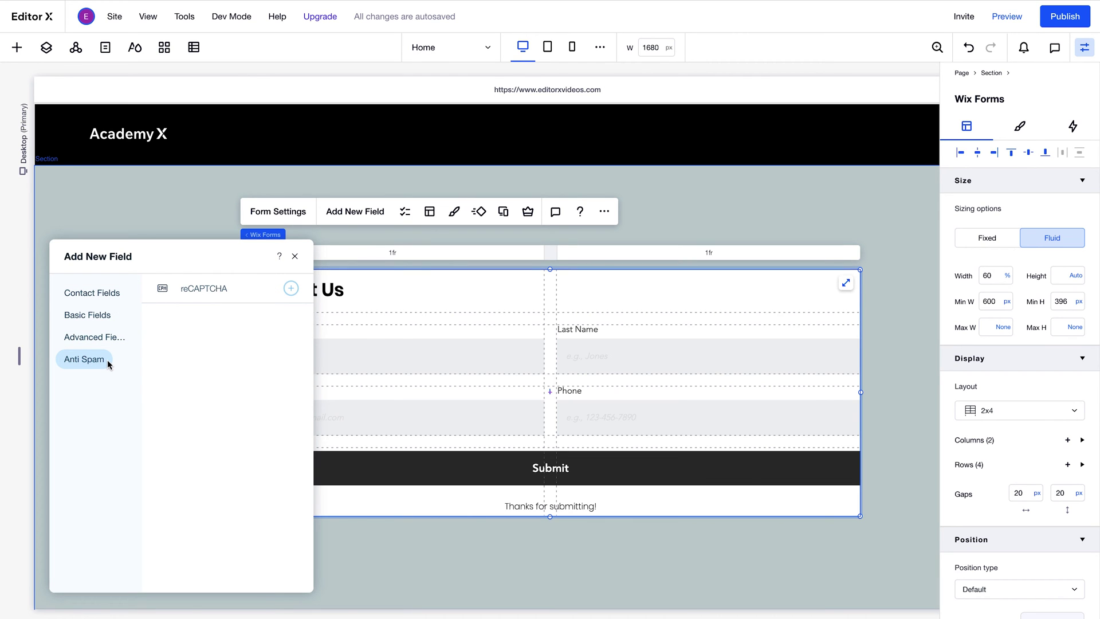
pyautogui.click(96, 318)
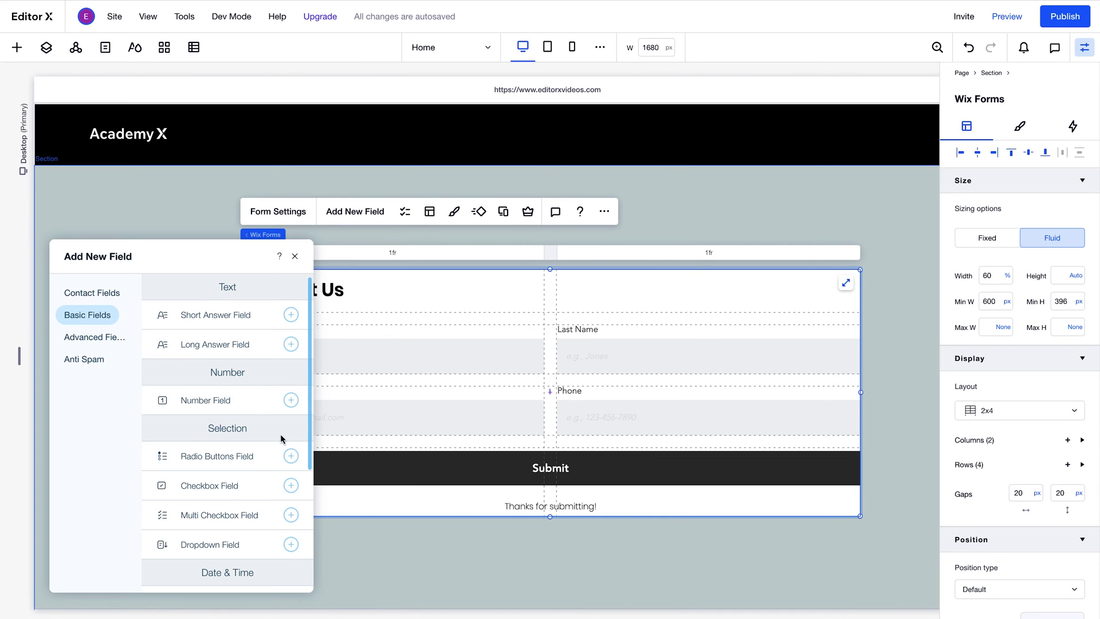
pyautogui.click(291, 456)
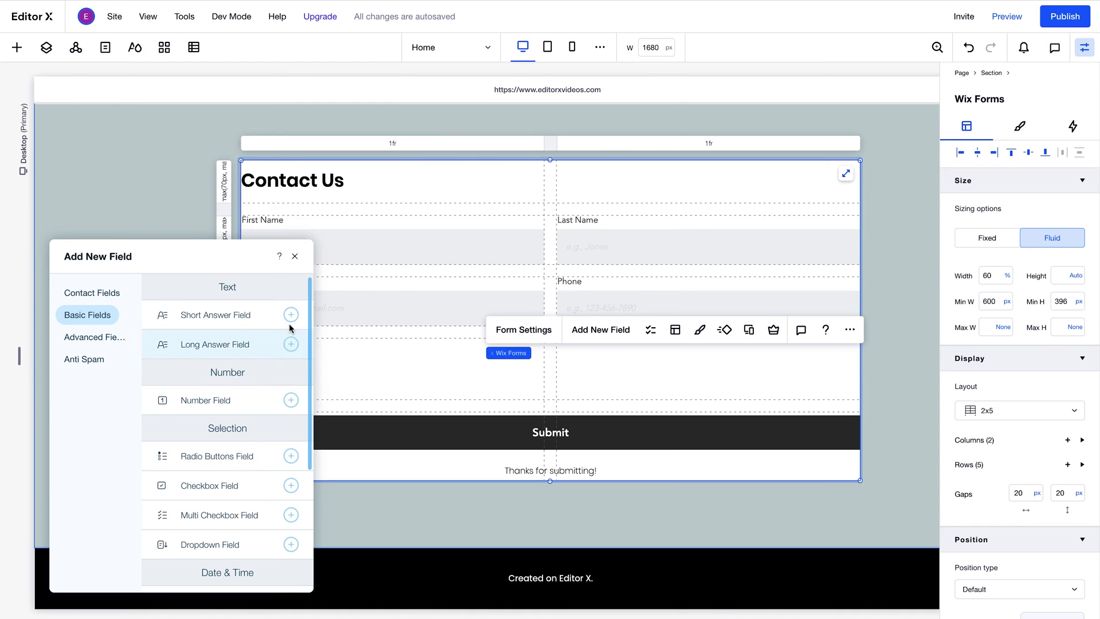
# - In the radio field's settings, set title 'Who would you like to contact?' and tick Required
pyautogui.click(294, 256)
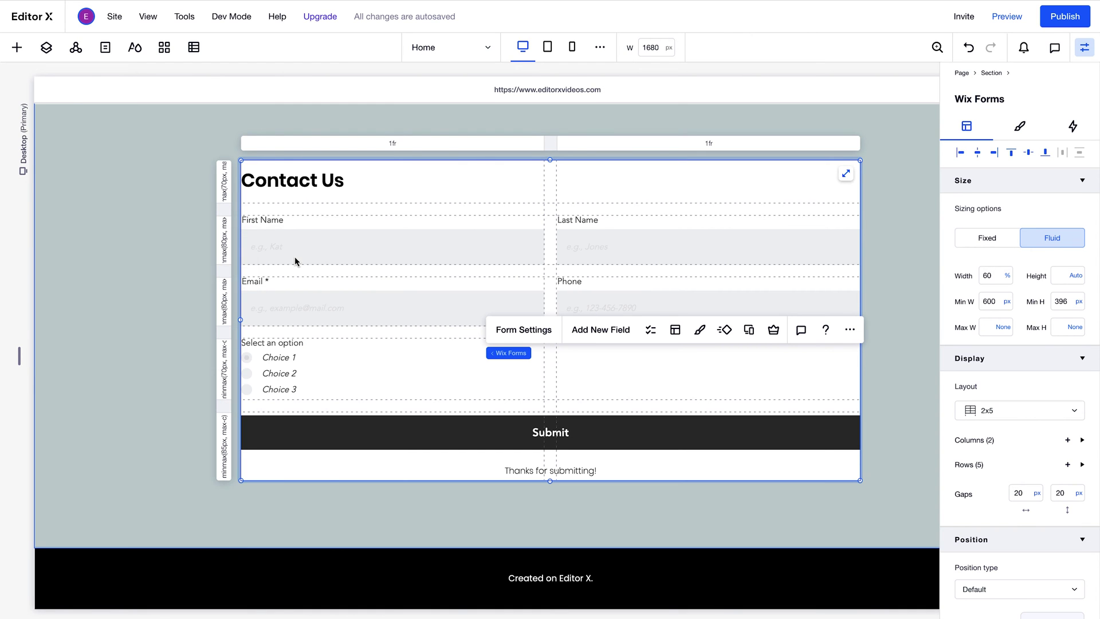
pyautogui.click(284, 368)
pyautogui.click(353, 317)
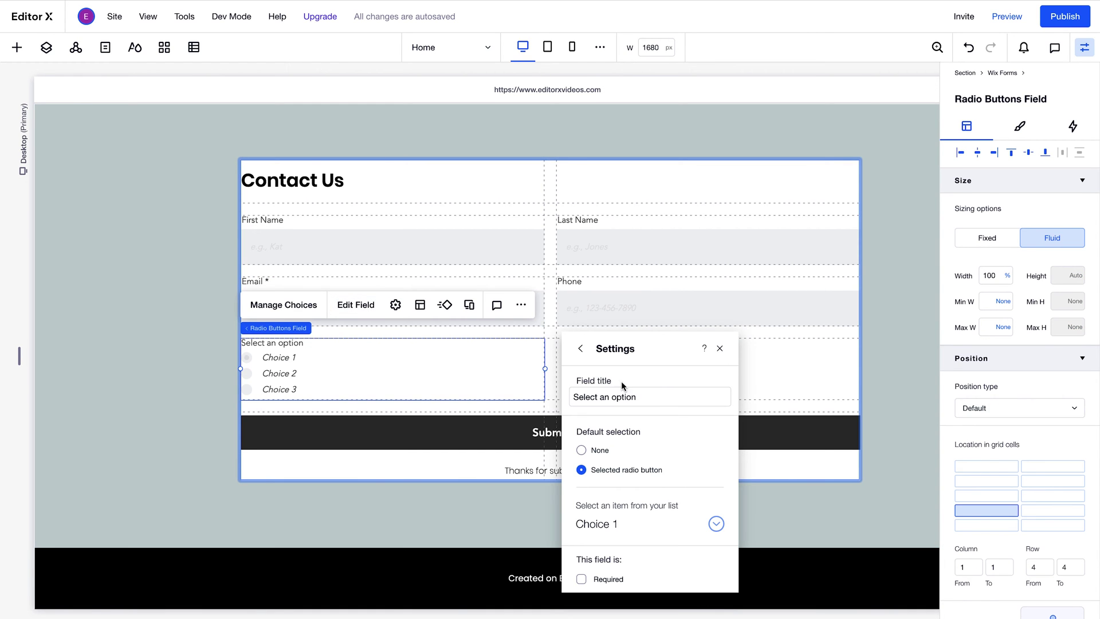
pyautogui.click(622, 395)
pyautogui.write('Who woul')
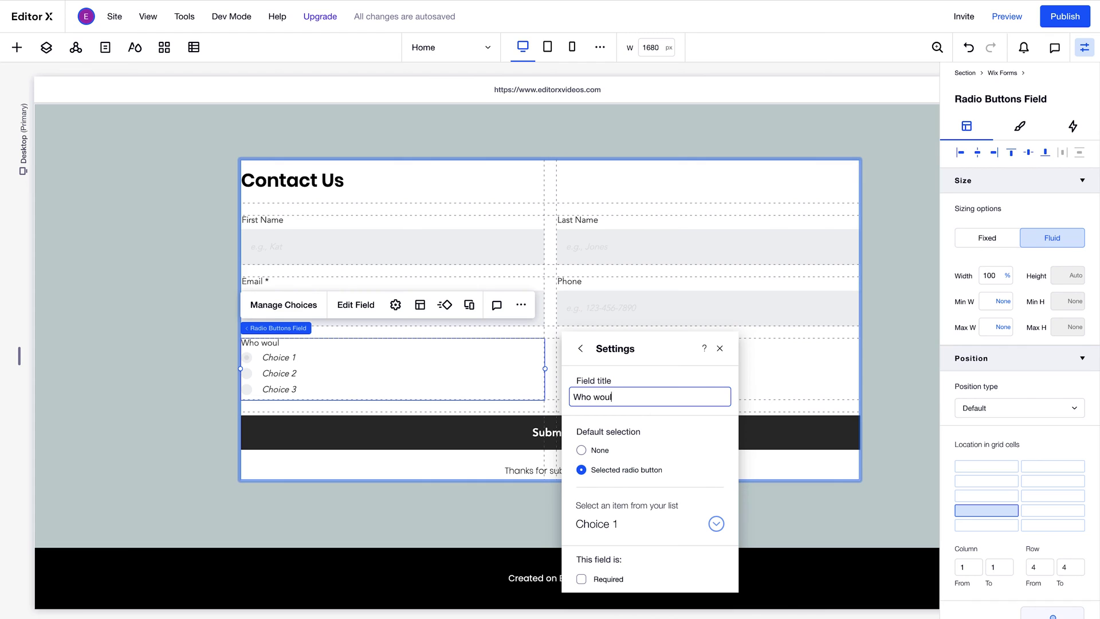
pyautogui.write('d you like to contact?')
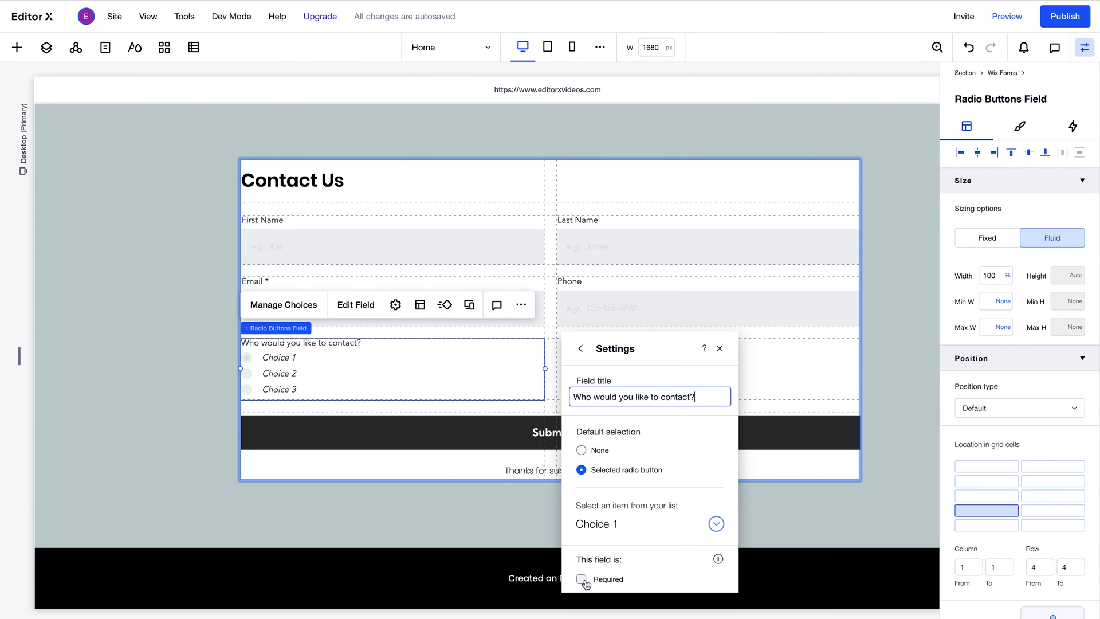
pyautogui.click(582, 579)
pyautogui.click(720, 348)
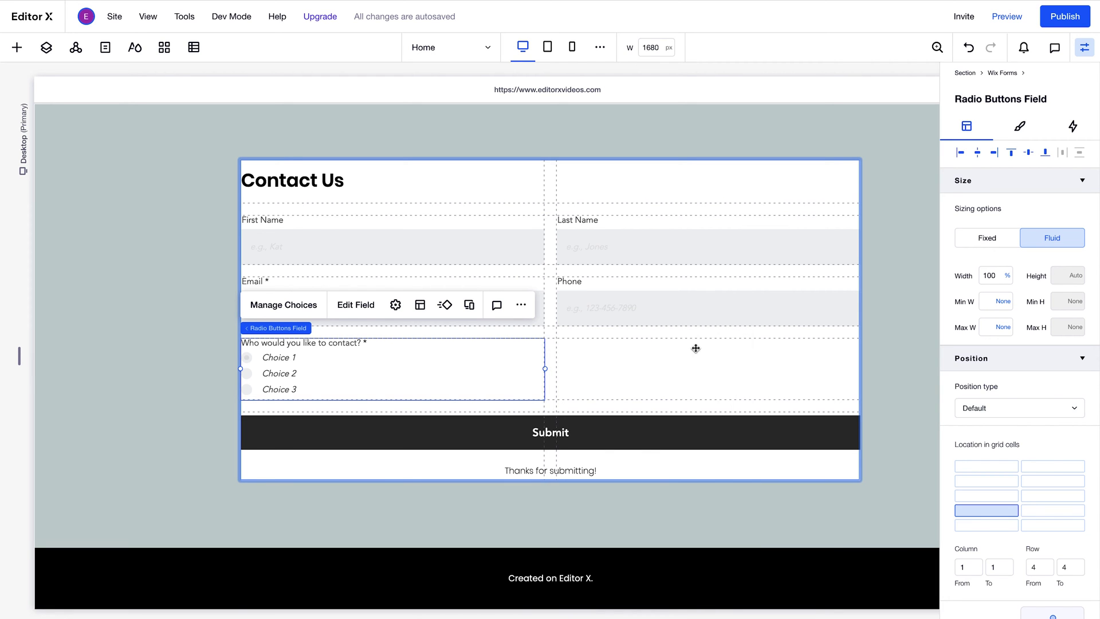
# - Paste 'Customer care team' and 'Technical support team' over the placeholder choices and save
pyautogui.click(316, 318)
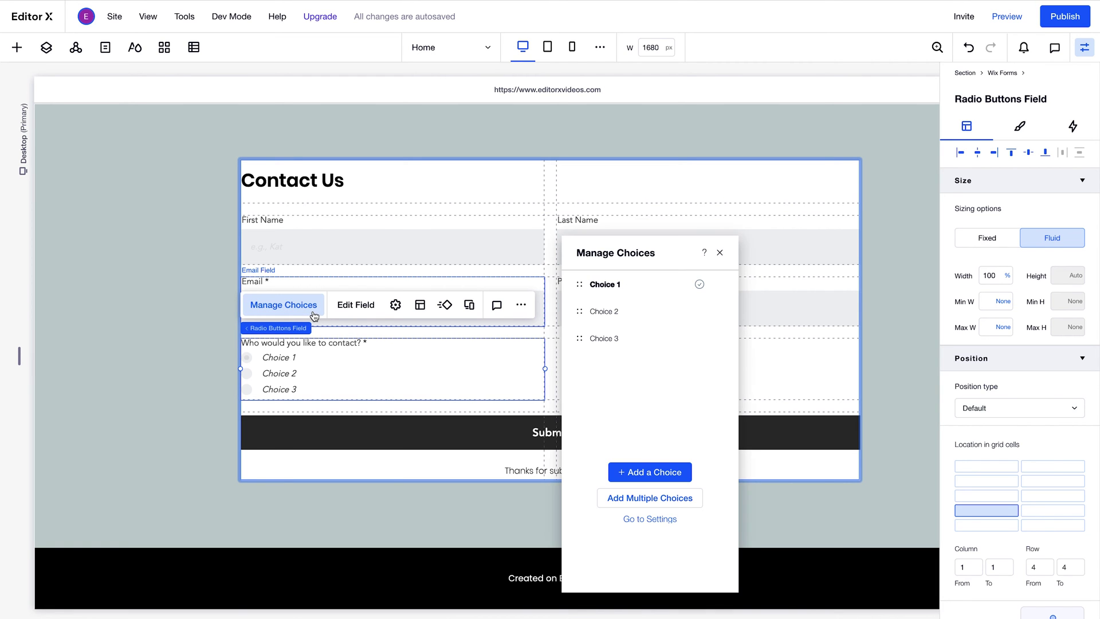
pyautogui.click(621, 498)
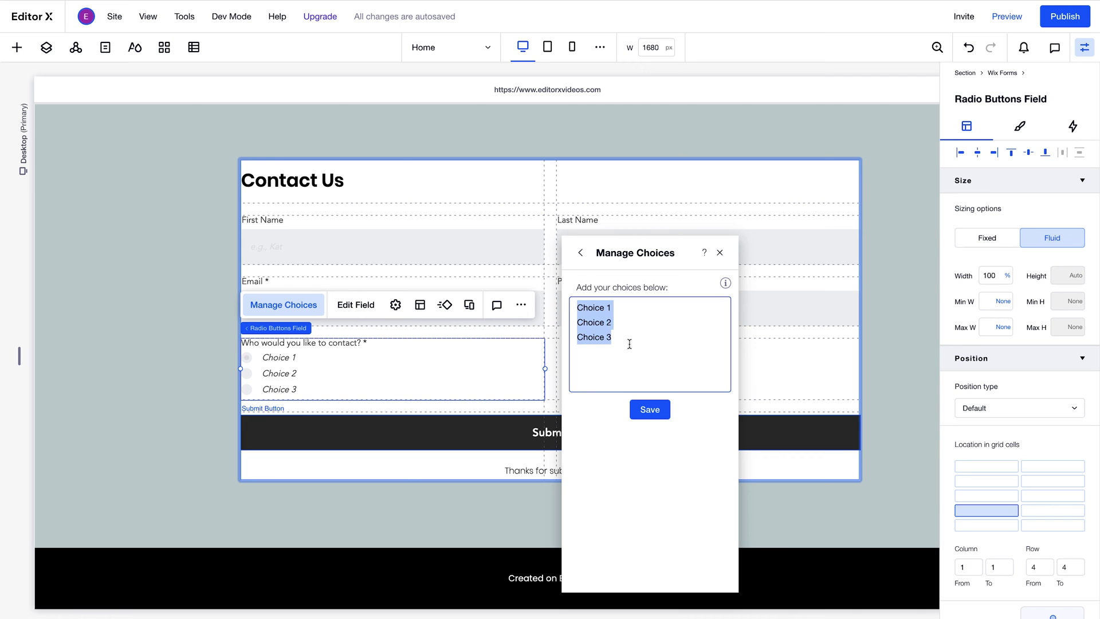
pyautogui.press('BackSpace')
pyautogui.write('Customer care team Technical support team')
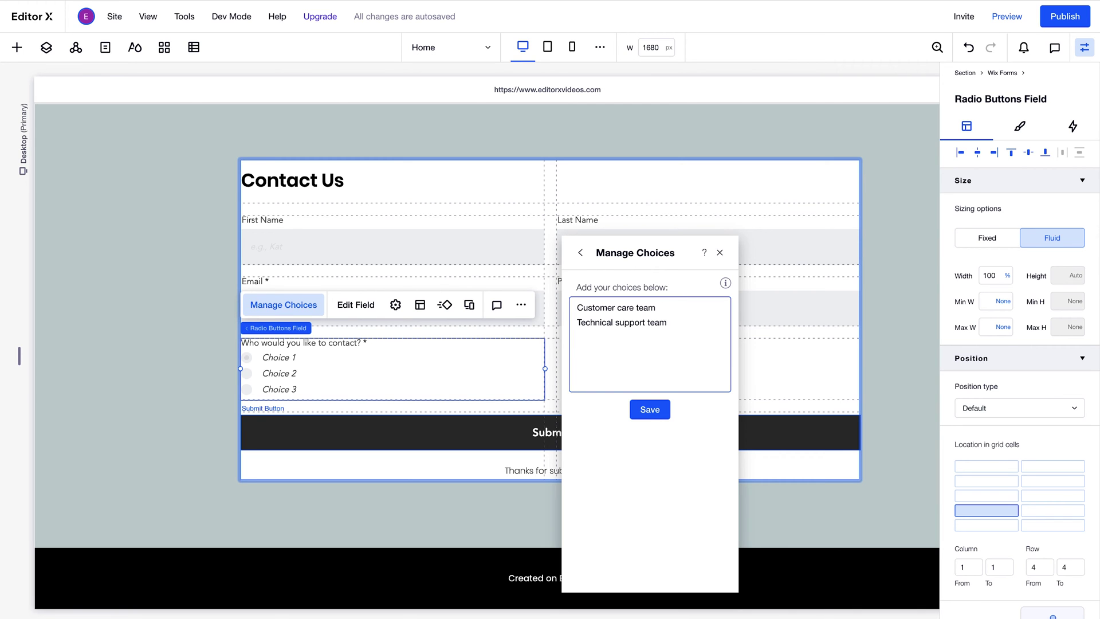
pyautogui.click(649, 409)
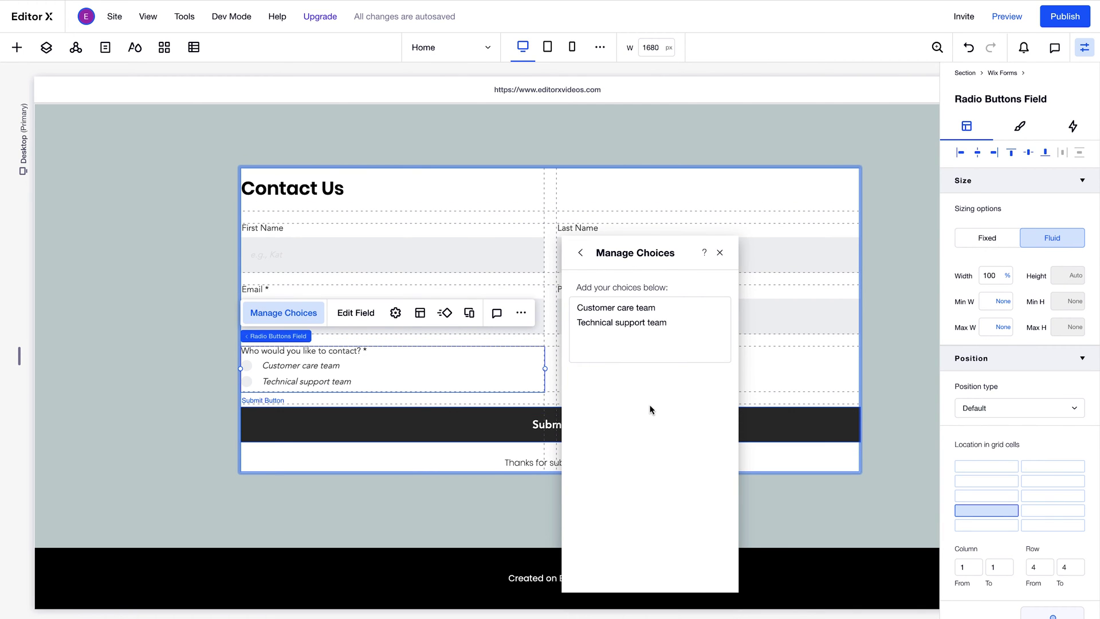
pyautogui.click(719, 255)
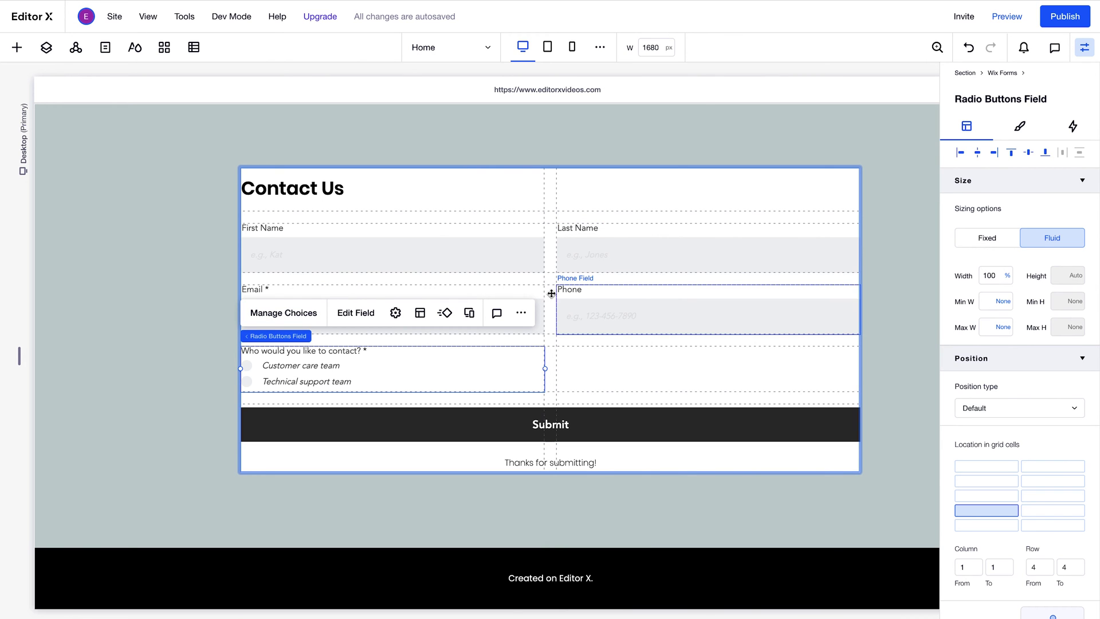
# - Uncheck Required in the Email field's Text Input Settings
pyautogui.click(528, 291)
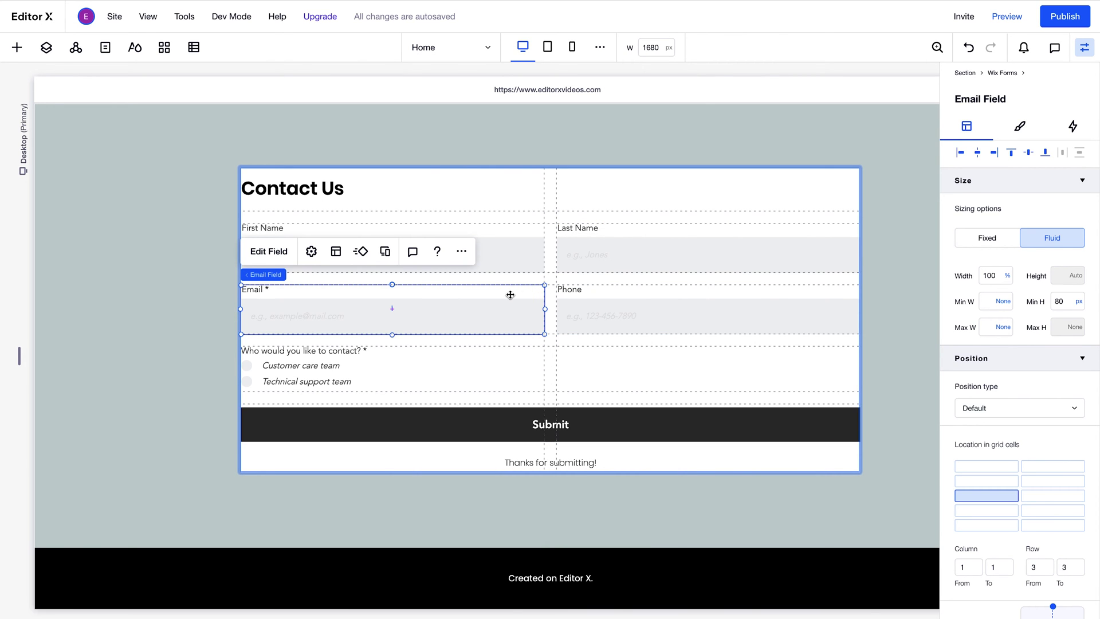
pyautogui.click(288, 252)
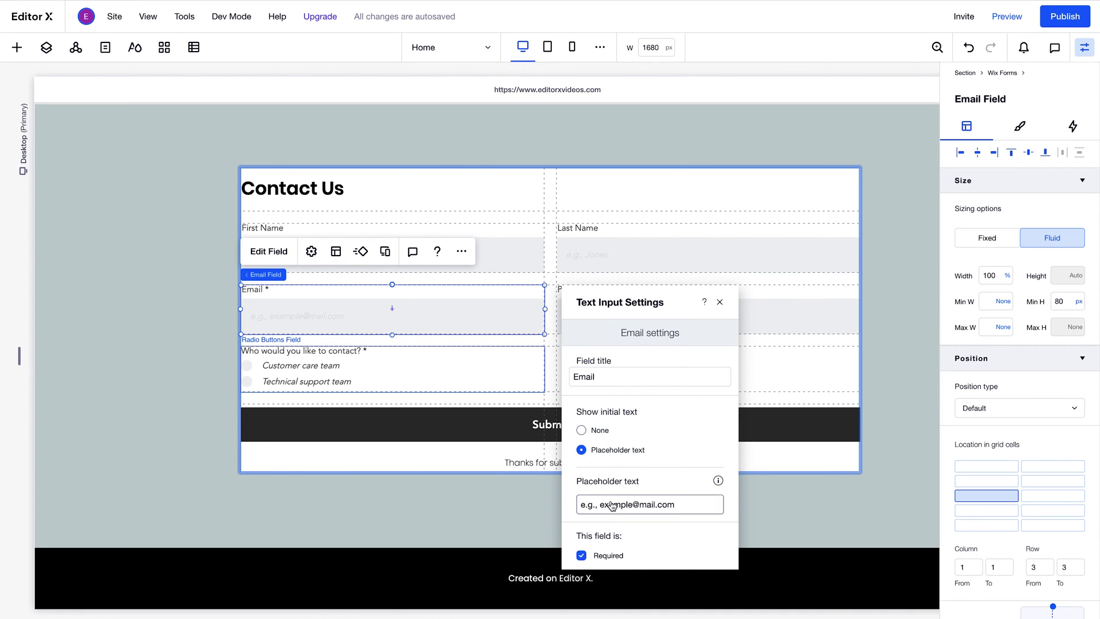
pyautogui.click(582, 556)
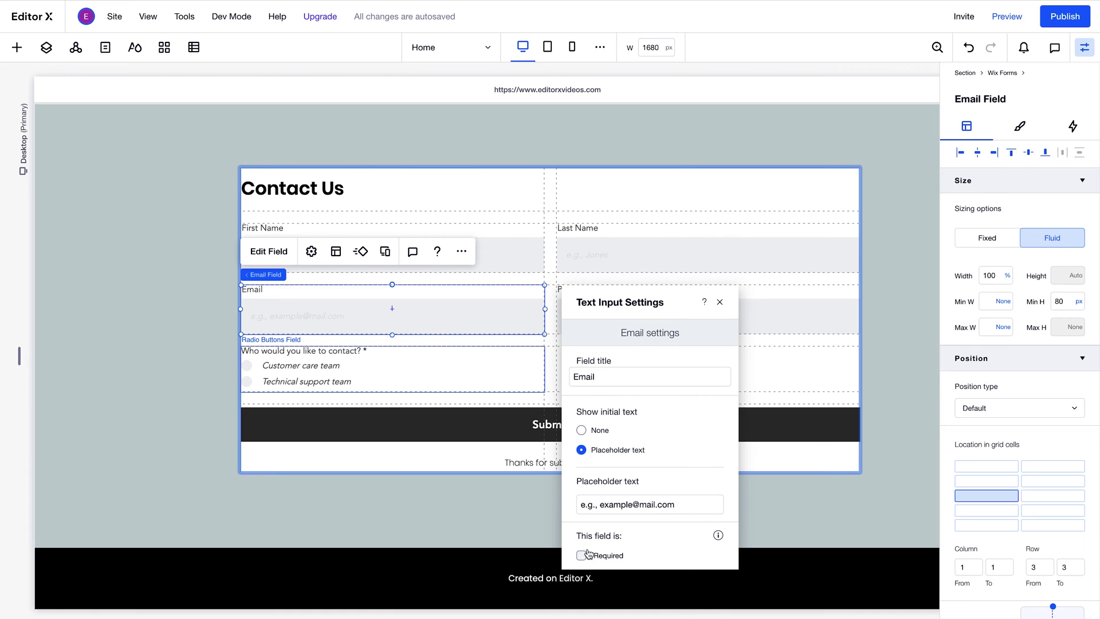
pyautogui.click(719, 302)
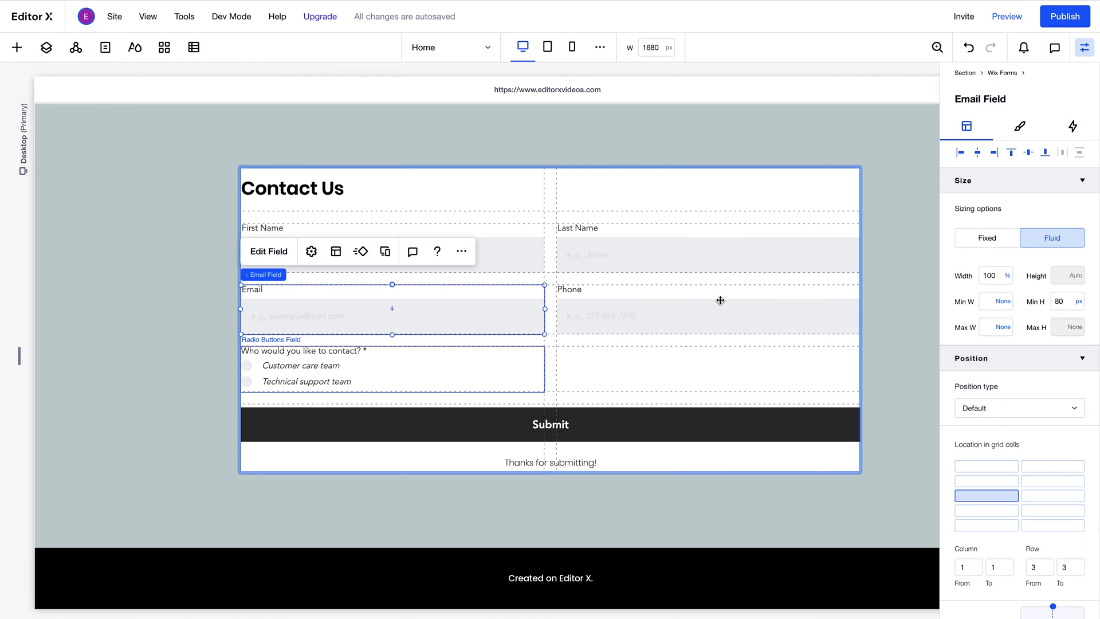
pyautogui.moveTo(976, 504)
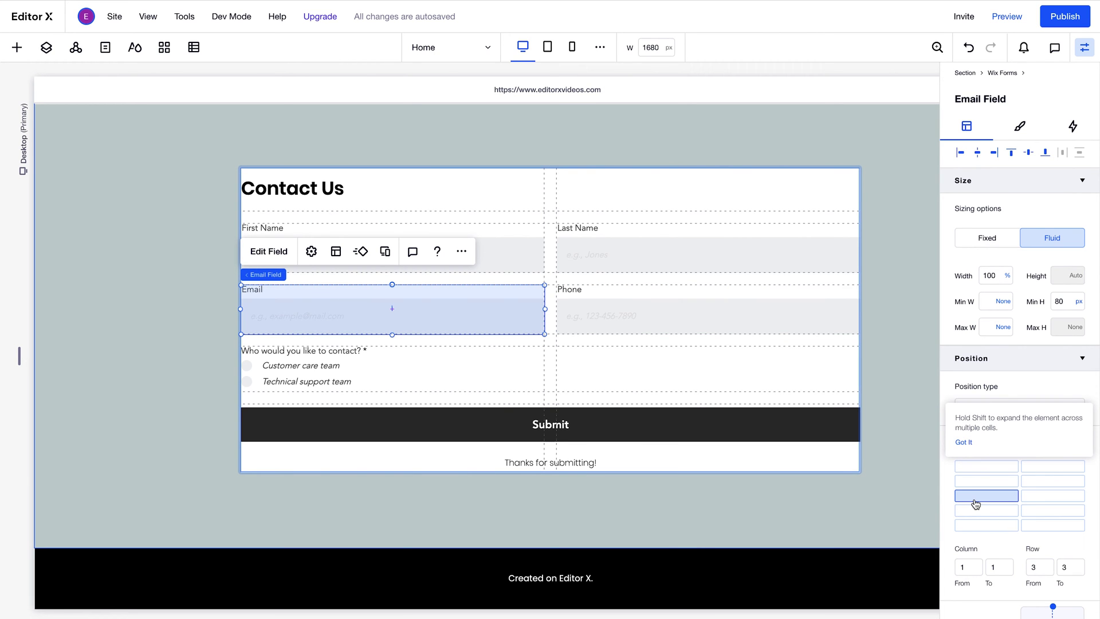
pyautogui.click(802, 315)
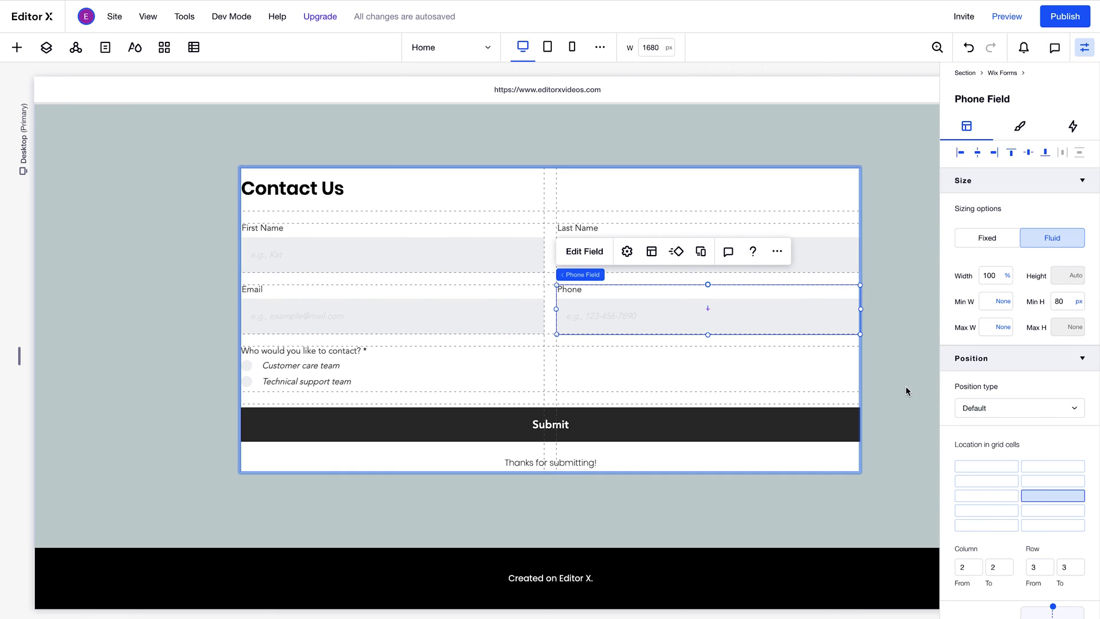
pyautogui.moveTo(1036, 500)
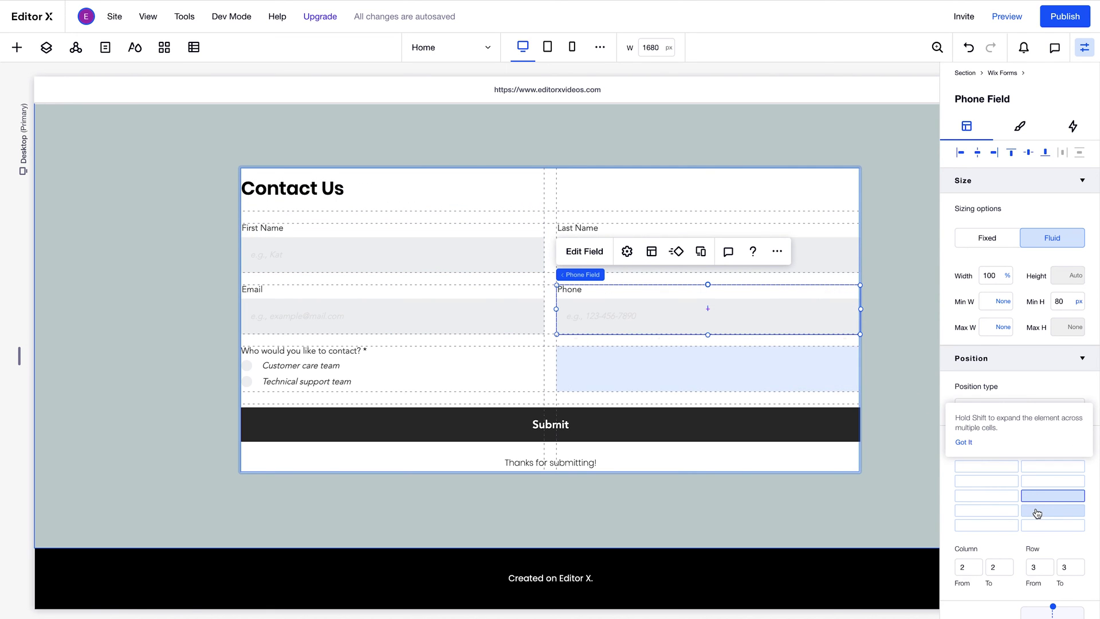
pyautogui.click(1038, 512)
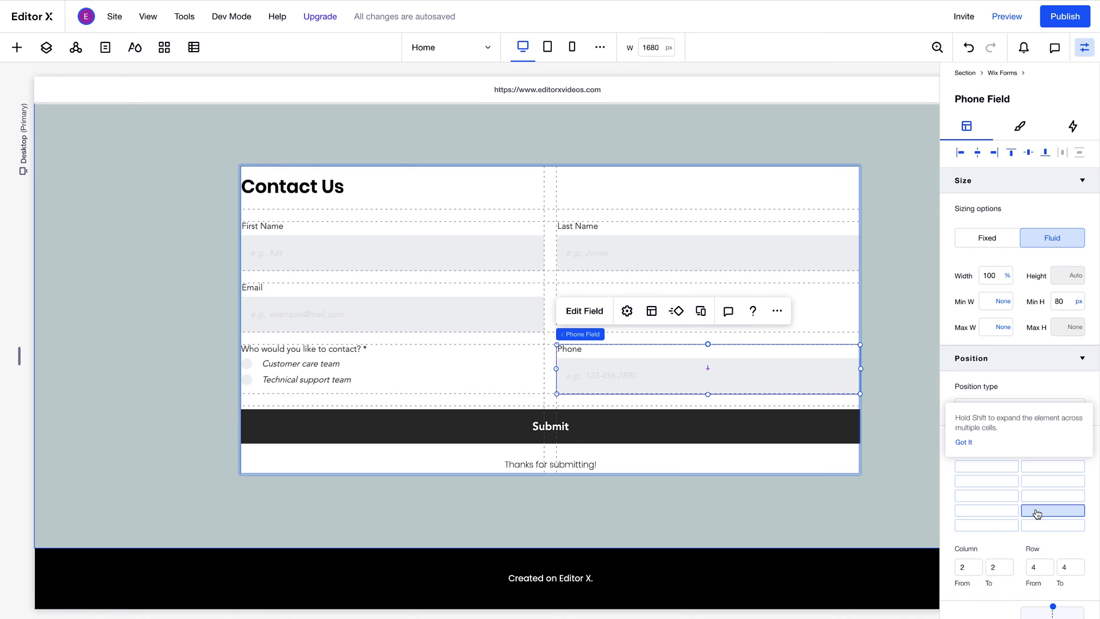
pyautogui.click(502, 307)
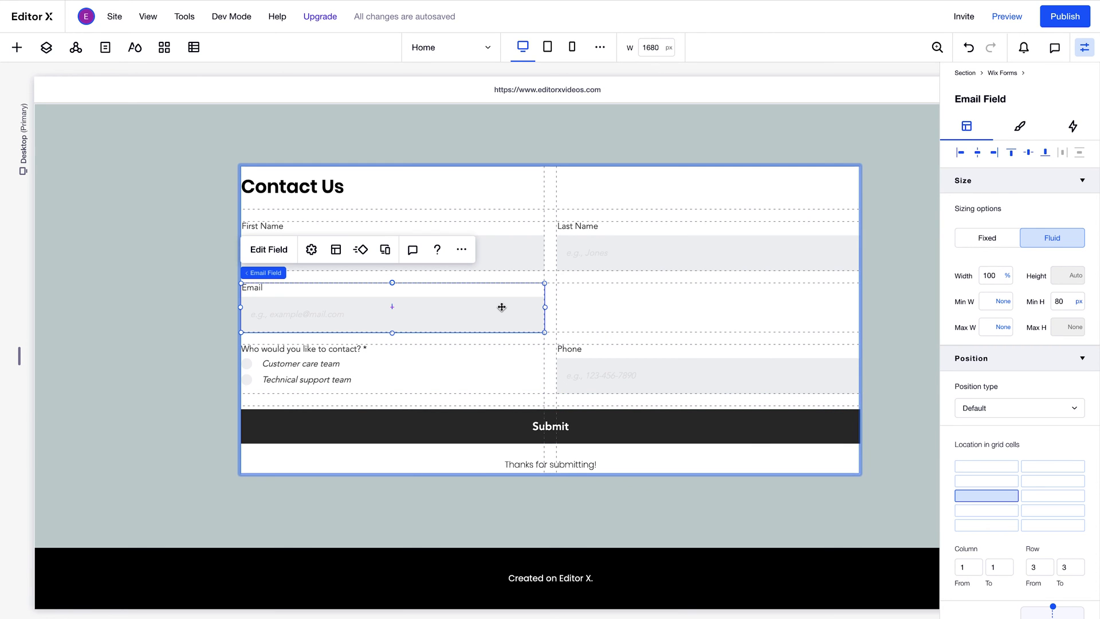
pyautogui.keyDown('shift'); pyautogui.click(1029, 500); pyautogui.keyUp('shift')
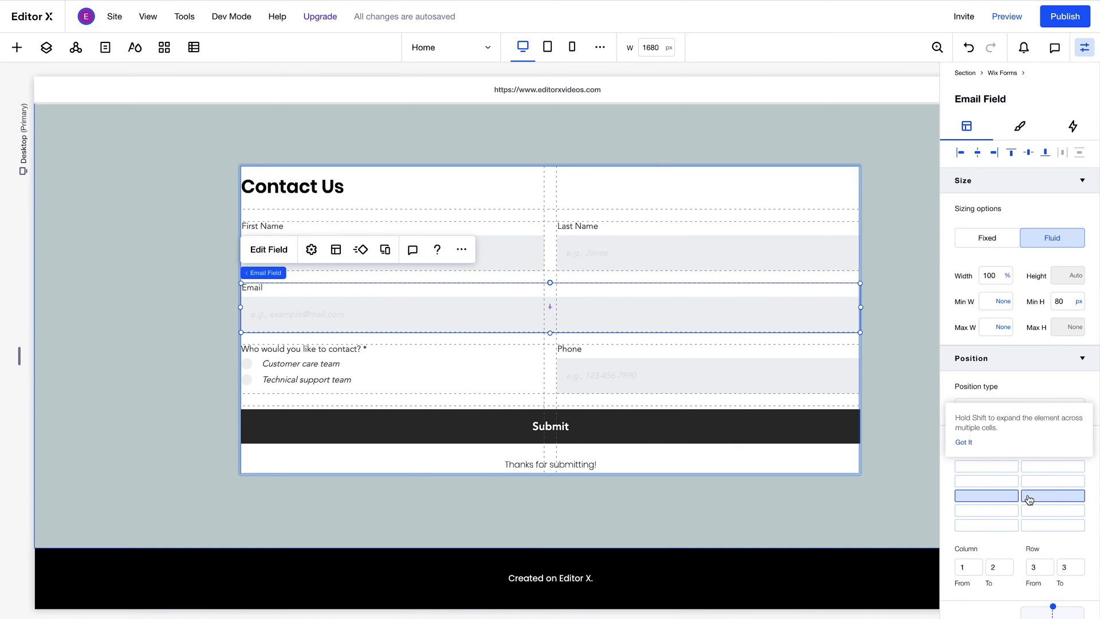
pyautogui.click(968, 48)
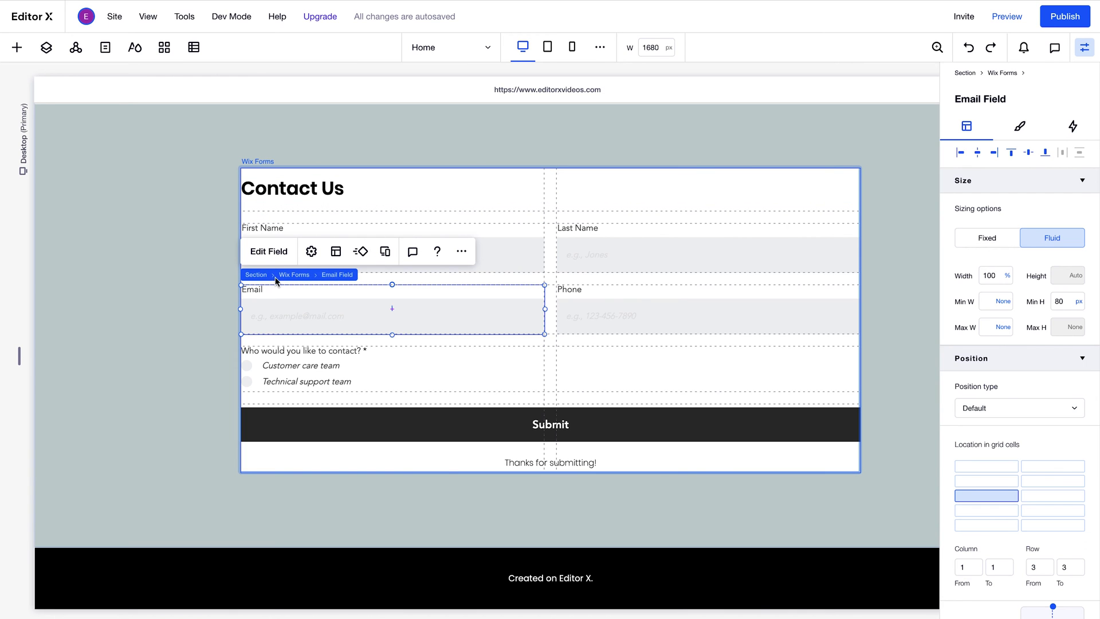
# - Drag the contact form's Form Background fill opacity down to 0%
pyautogui.click(292, 276)
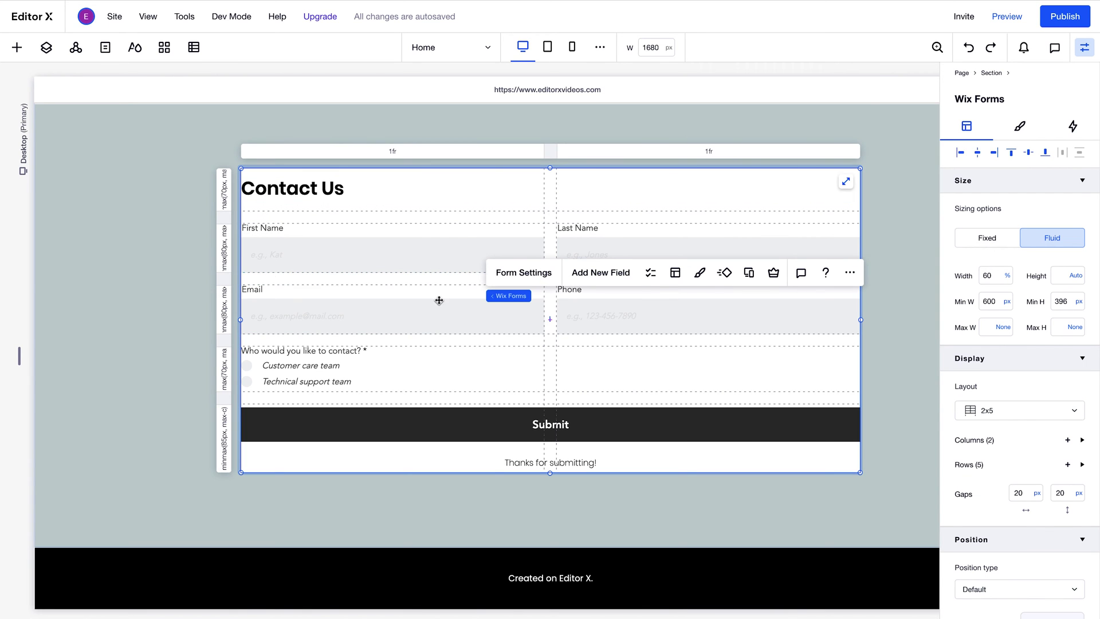
pyautogui.click(709, 283)
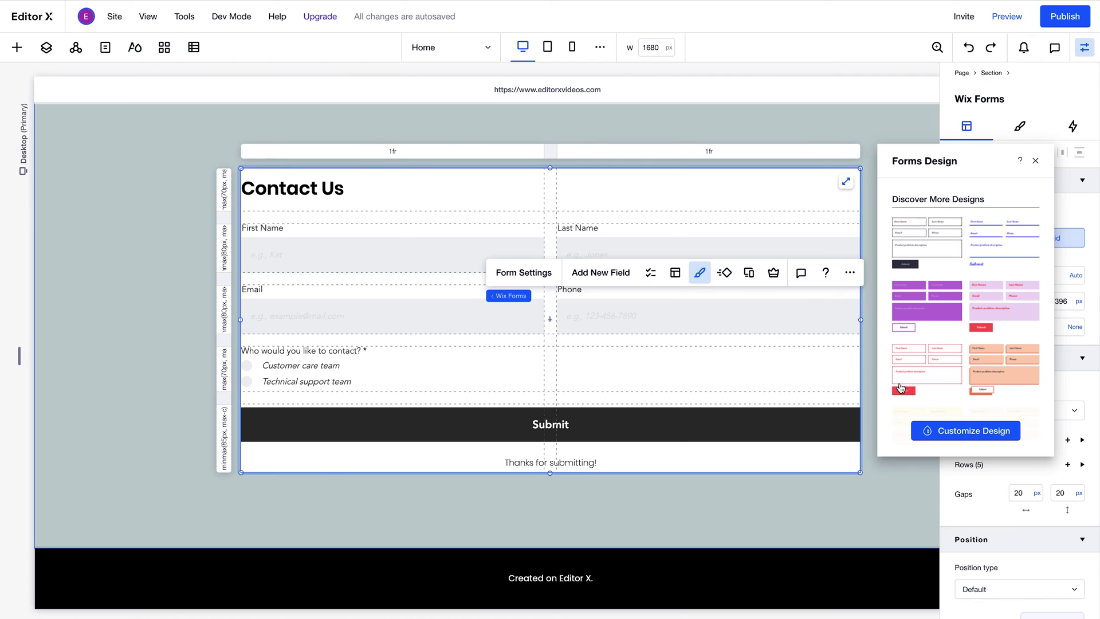
pyautogui.click(943, 433)
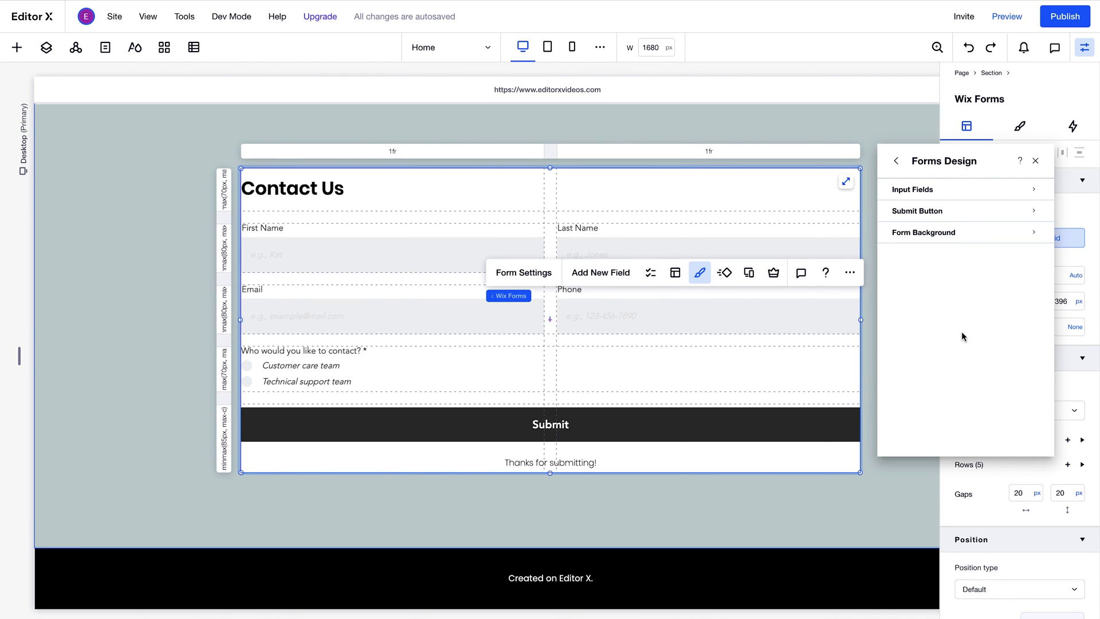
pyautogui.click(963, 234)
pyautogui.click(967, 205)
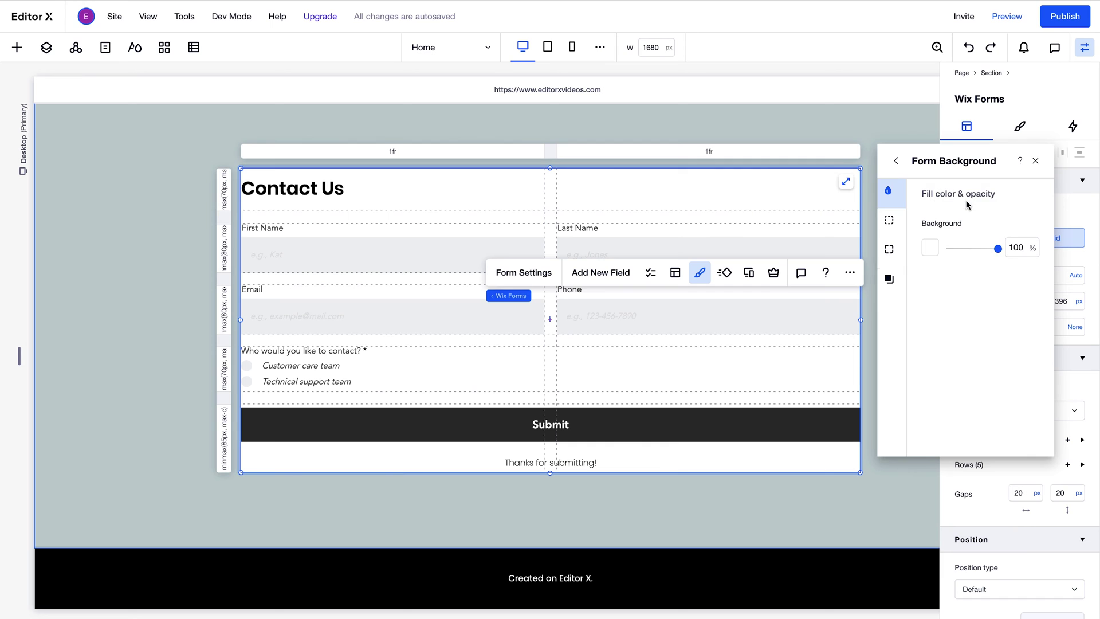
pyautogui.moveTo(999, 248); pyautogui.dragTo(949, 248)
pyautogui.click(896, 162)
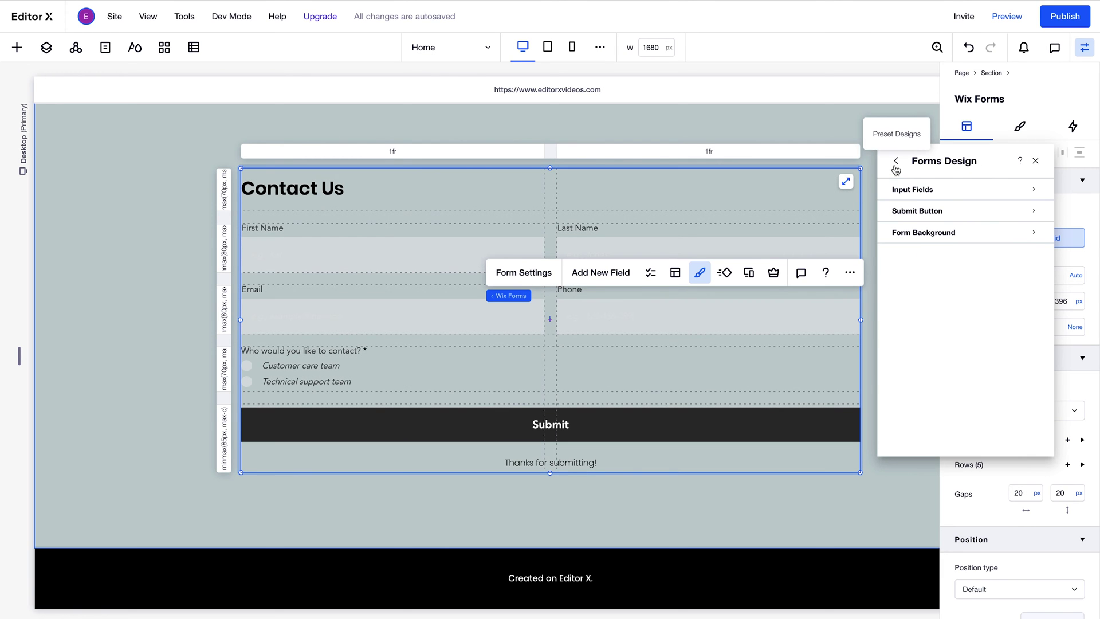
# - Give the input fields a white background fill
pyautogui.click(927, 195)
pyautogui.click(929, 226)
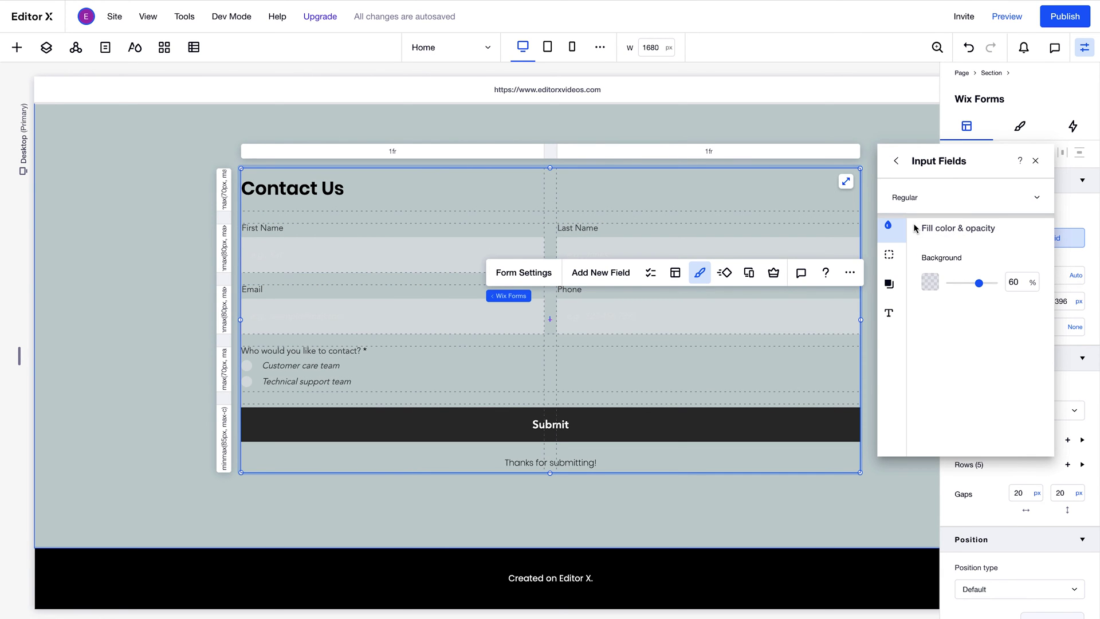
pyautogui.click(930, 282)
pyautogui.click(965, 359)
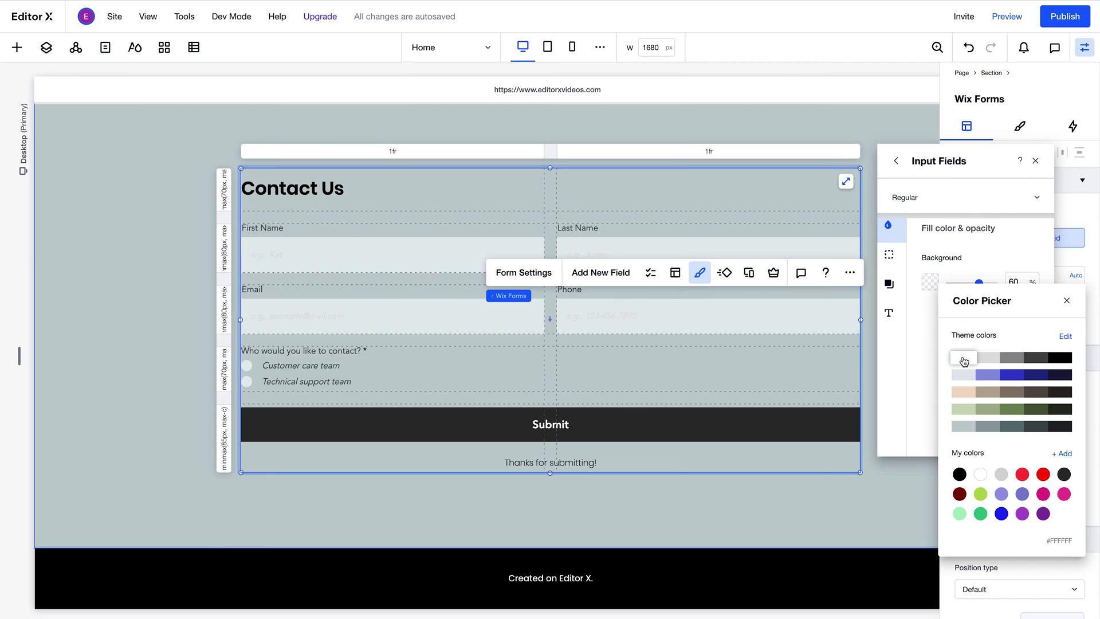
# - Make the field titles black with the Heading 6 text theme
pyautogui.click(888, 312)
pyautogui.click(1030, 291)
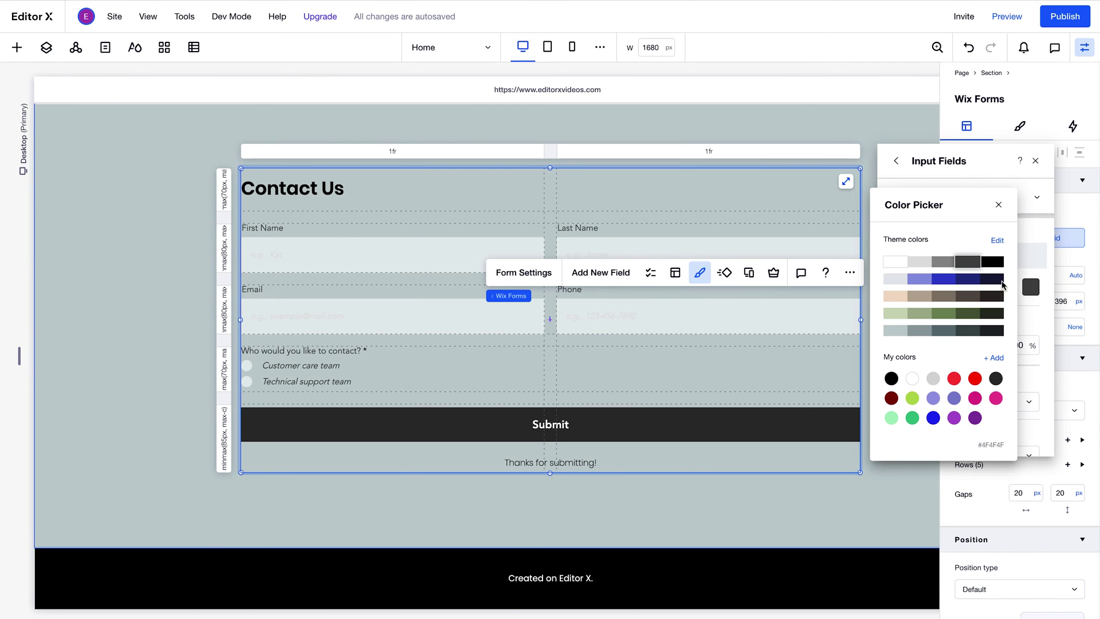
pyautogui.click(993, 262)
pyautogui.click(999, 205)
pyautogui.scroll(-1, 994, 383)
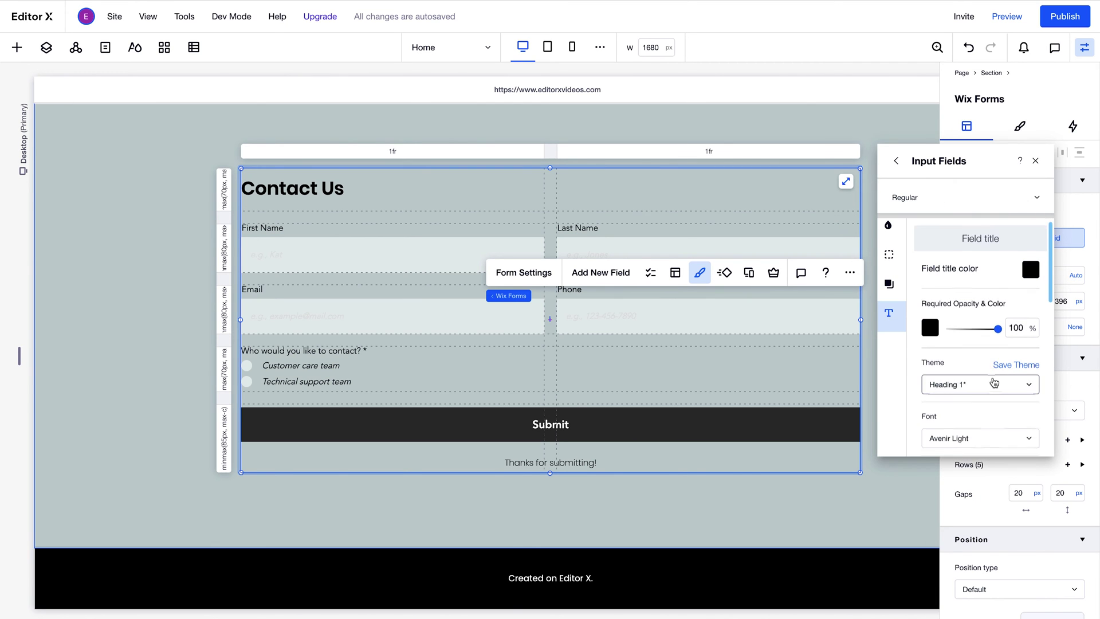
pyautogui.click(996, 363)
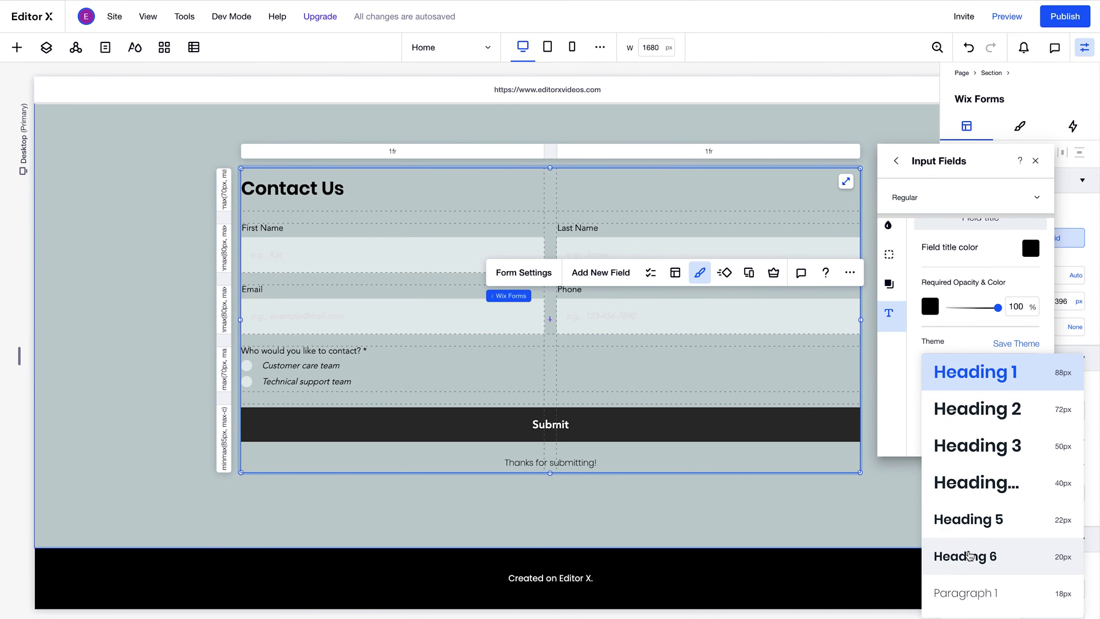
pyautogui.click(969, 556)
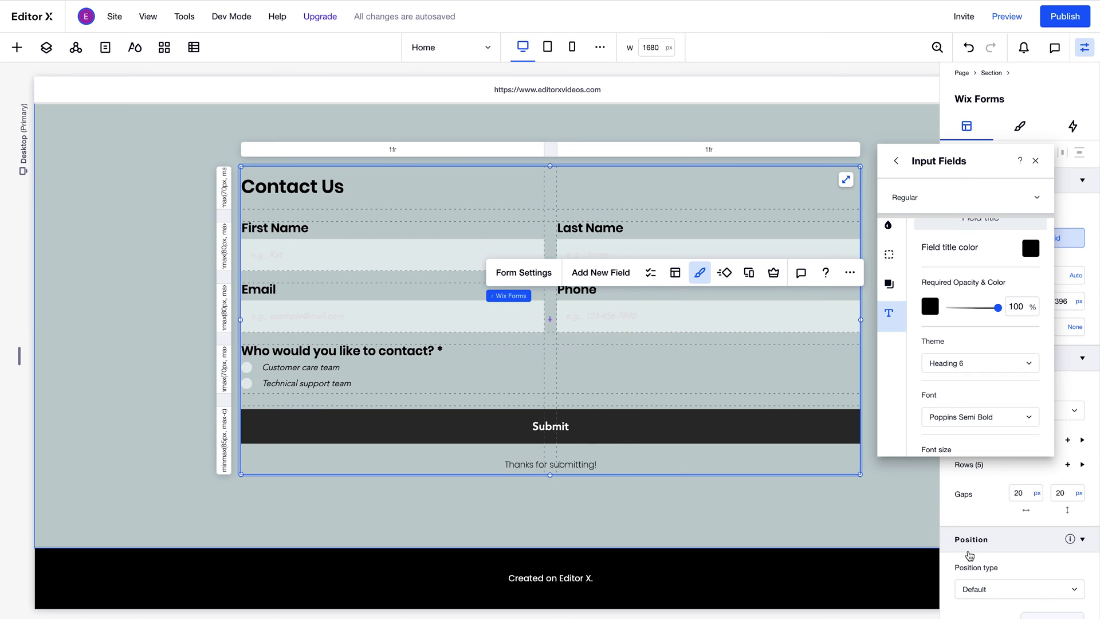
# - Set the placeholder text colour to grey
pyautogui.scroll(-5, 1012, 381)
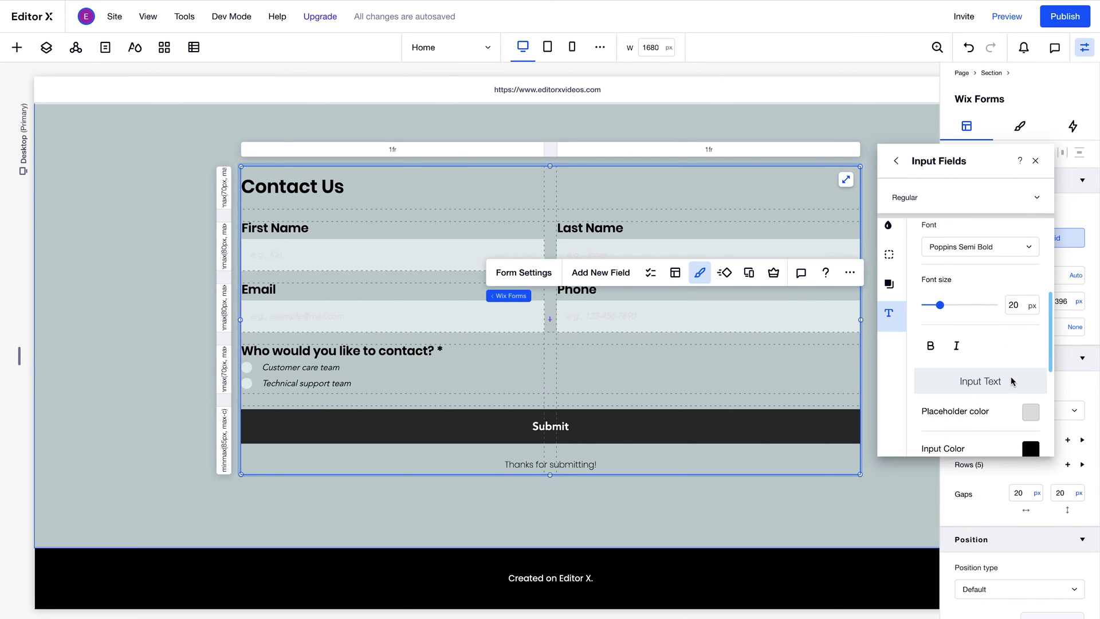
pyautogui.click(1031, 412)
pyautogui.click(948, 278)
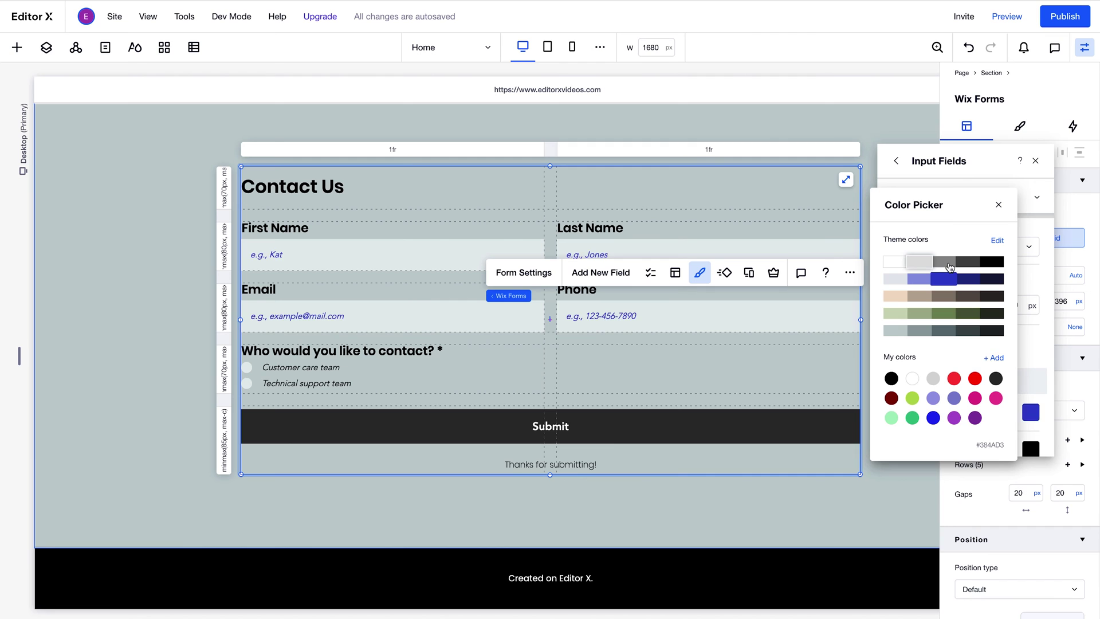
pyautogui.click(950, 267)
# - Give the Submit button a solid black background
pyautogui.click(998, 205)
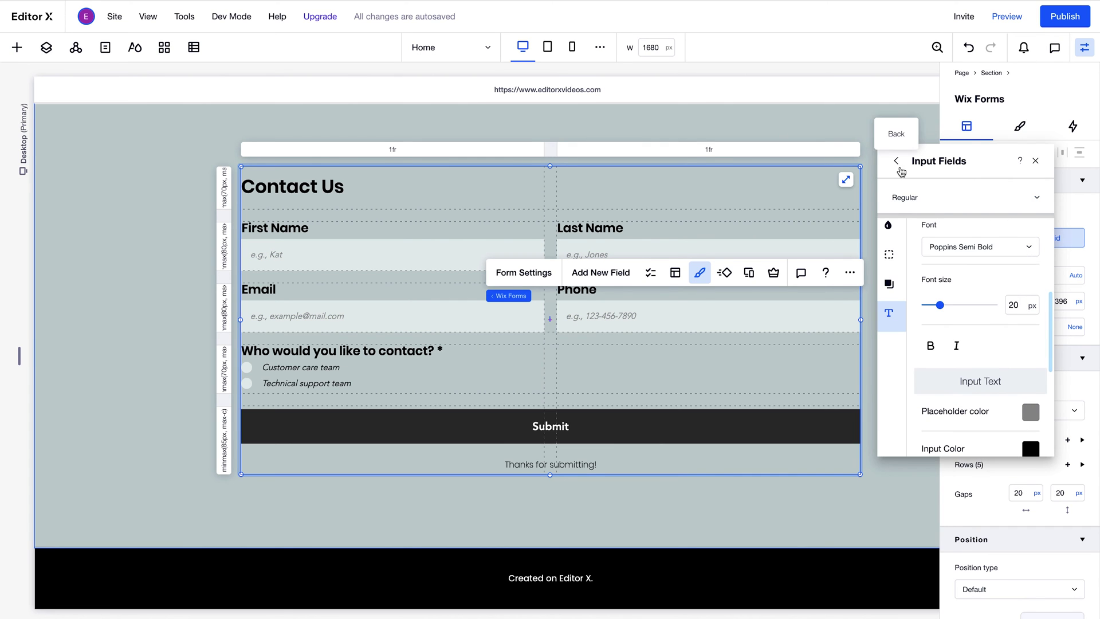
pyautogui.click(898, 163)
pyautogui.click(932, 210)
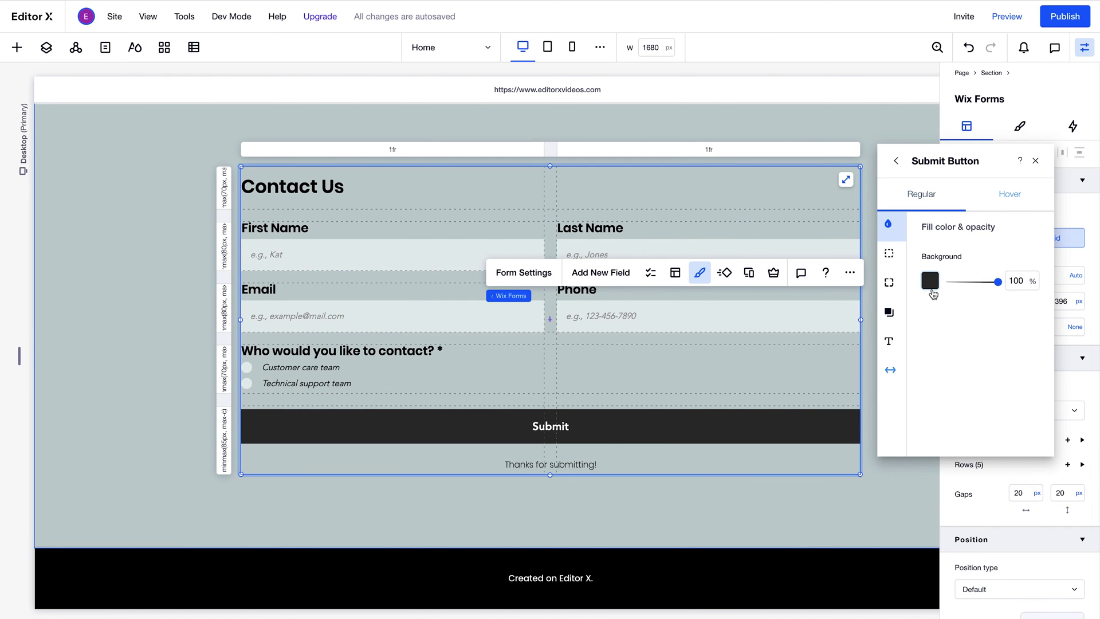
pyautogui.click(932, 289)
pyautogui.click(1051, 361)
pyautogui.click(1056, 305)
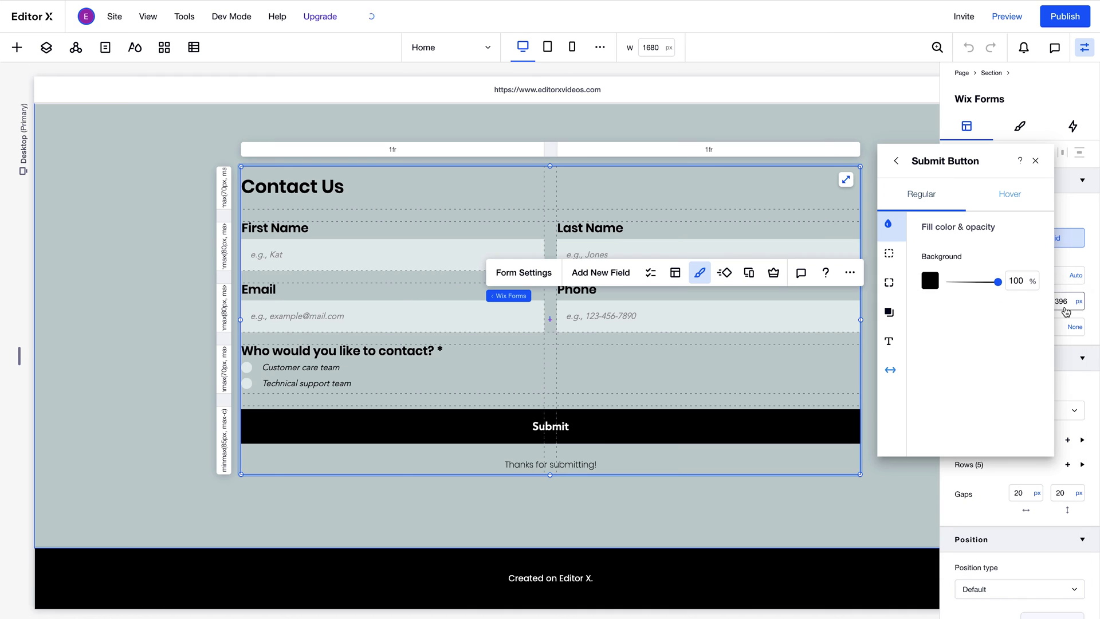
# - Round the Submit button's corners to 100 and set its text to Heading 4
pyautogui.click(889, 282)
pyautogui.click(938, 275)
pyautogui.write('1')
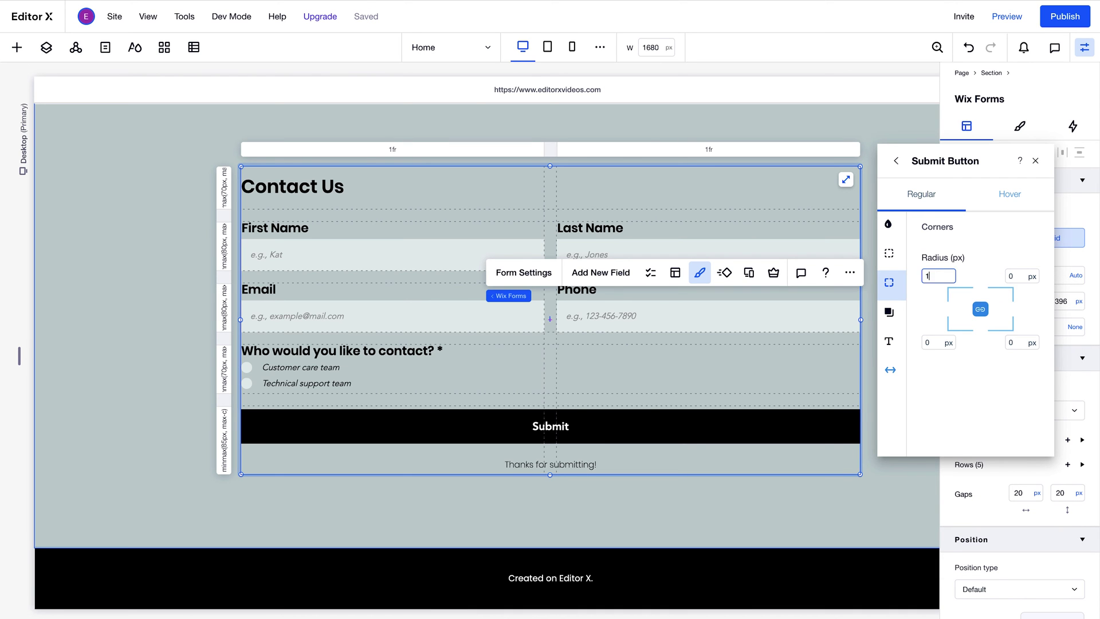
pyautogui.write('00')
pyautogui.click(889, 341)
pyautogui.click(962, 317)
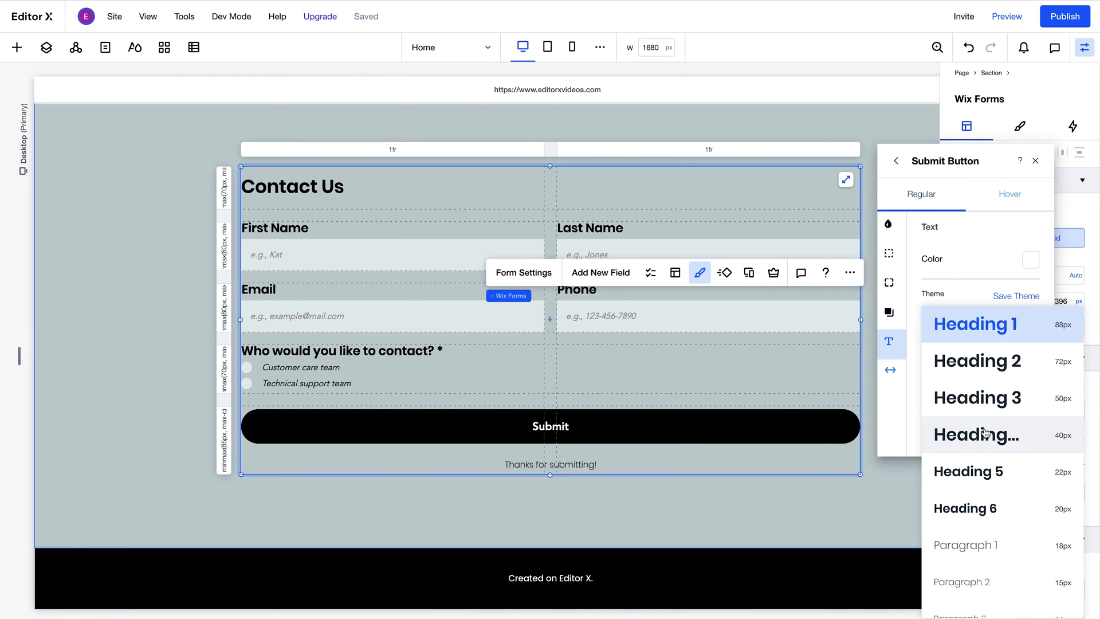
pyautogui.click(985, 433)
# - Make the Submit button's hover state black text on a white background
pyautogui.click(1010, 194)
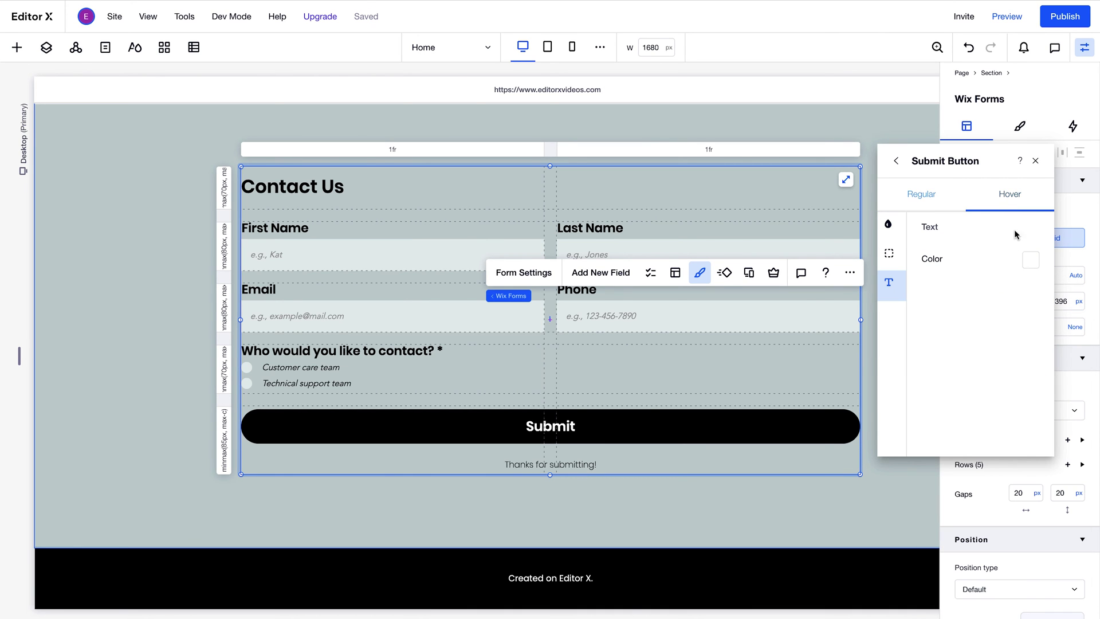
pyautogui.click(1033, 265)
pyautogui.click(992, 262)
pyautogui.click(889, 224)
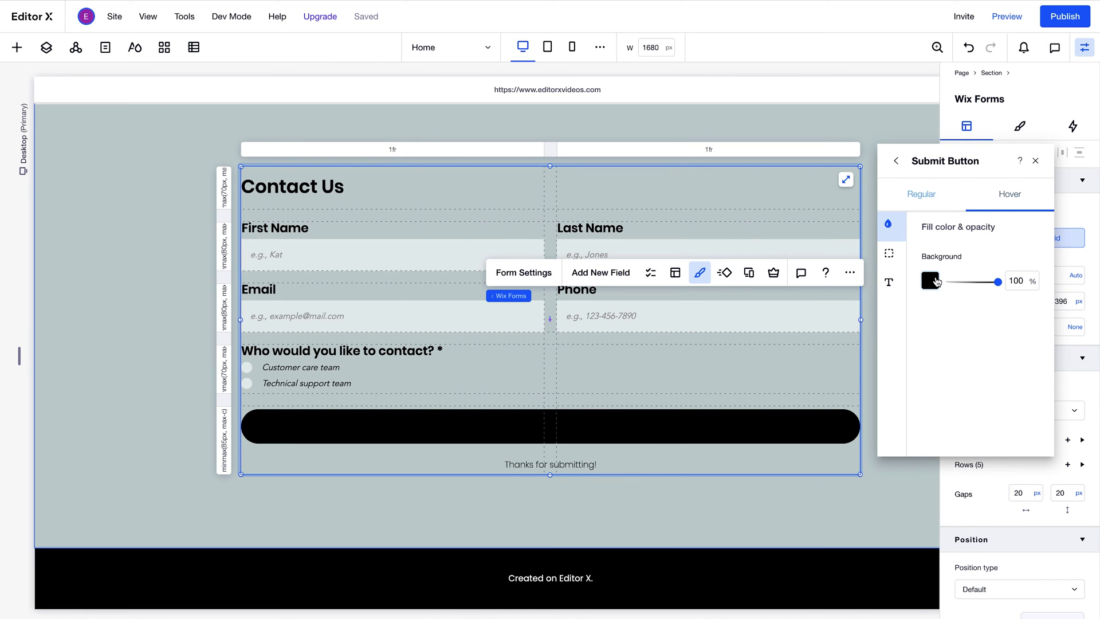
pyautogui.click(937, 281)
pyautogui.click(968, 351)
pyautogui.click(1064, 302)
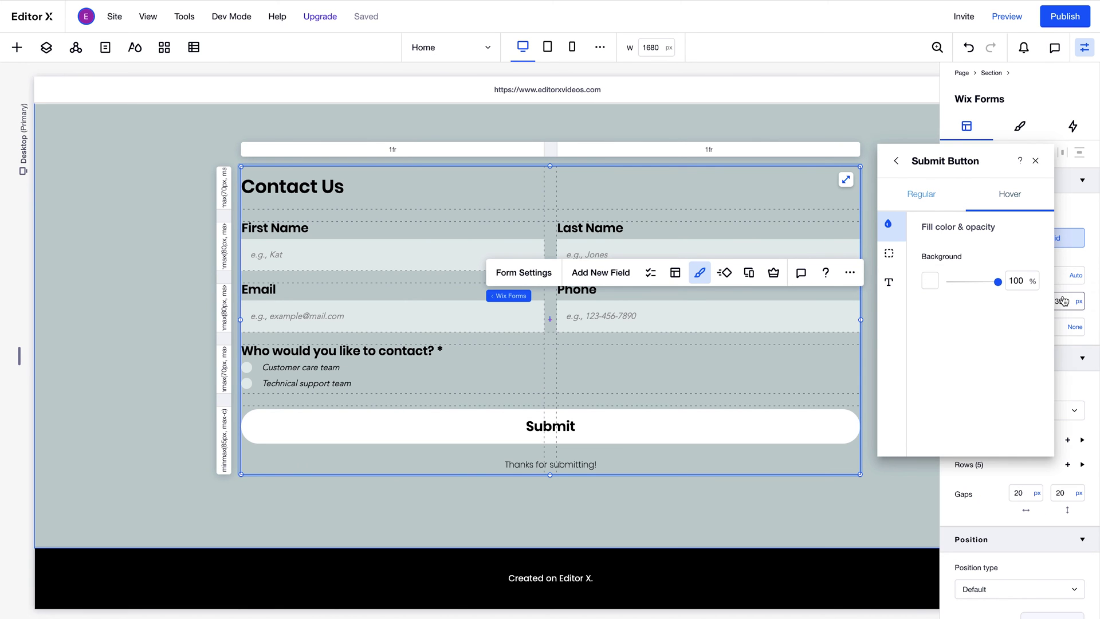
pyautogui.click(497, 361)
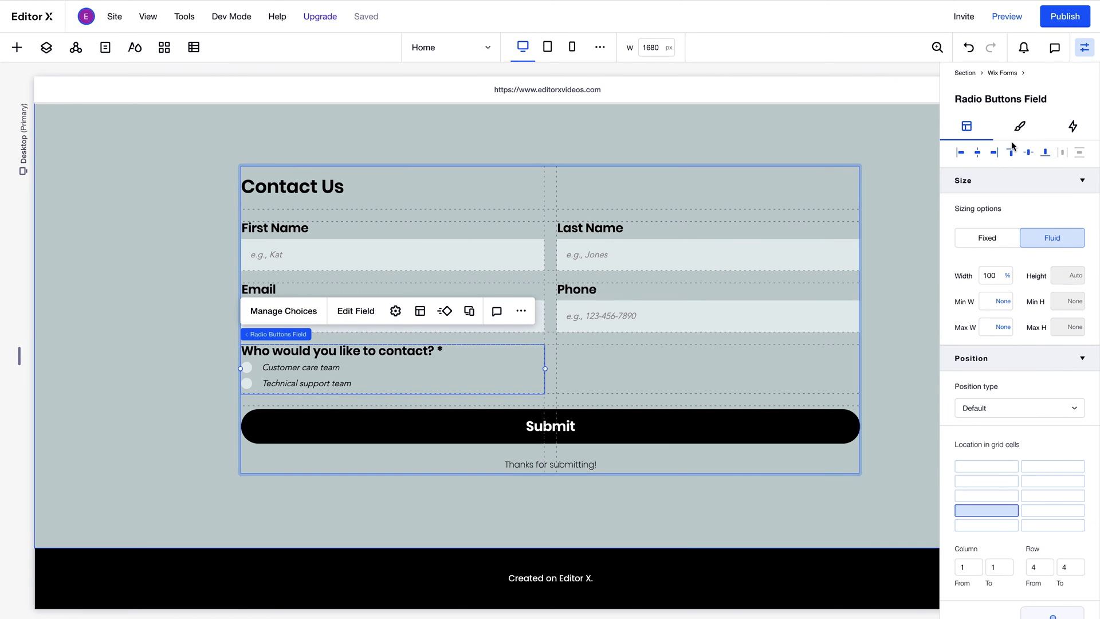
# - Give the radio field's two answer labels the Paragraph 1 theme (Poppins Extra Light, 18px)
pyautogui.click(1021, 127)
pyautogui.click(1020, 380)
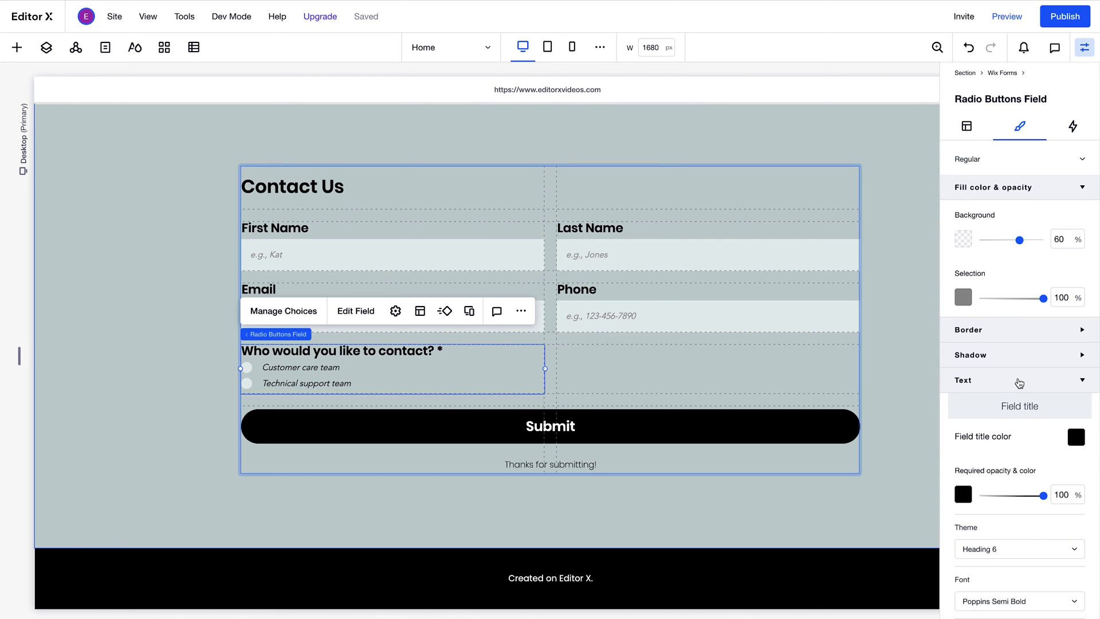
pyautogui.scroll(-4, 1019, 381)
pyautogui.scroll(-3, 1020, 383)
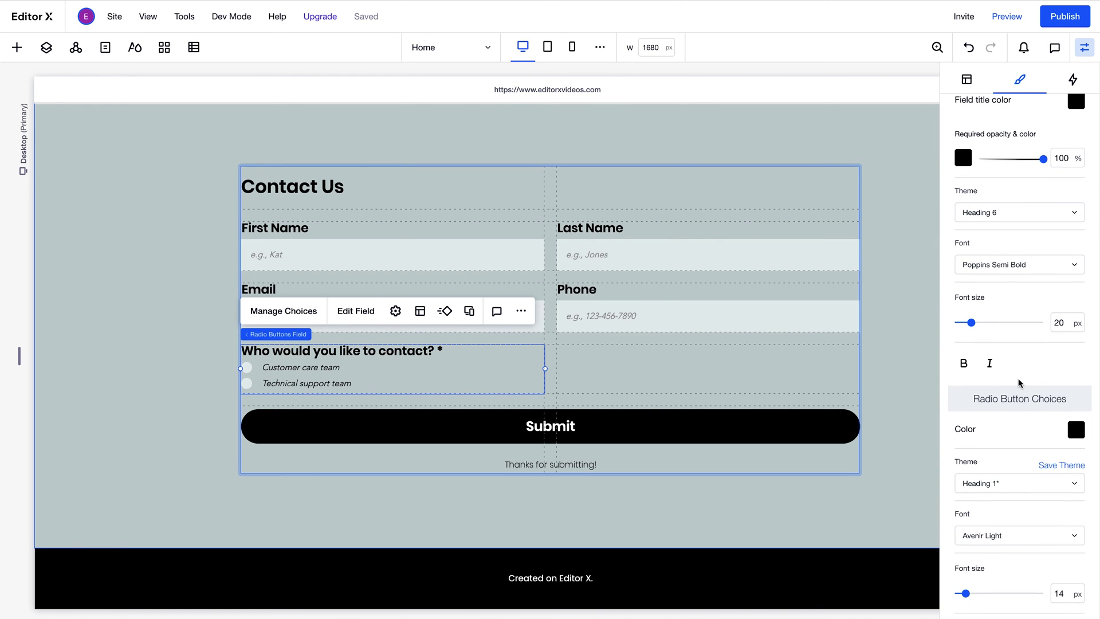
pyautogui.click(1039, 483)
pyautogui.scroll(-3, 1041, 564)
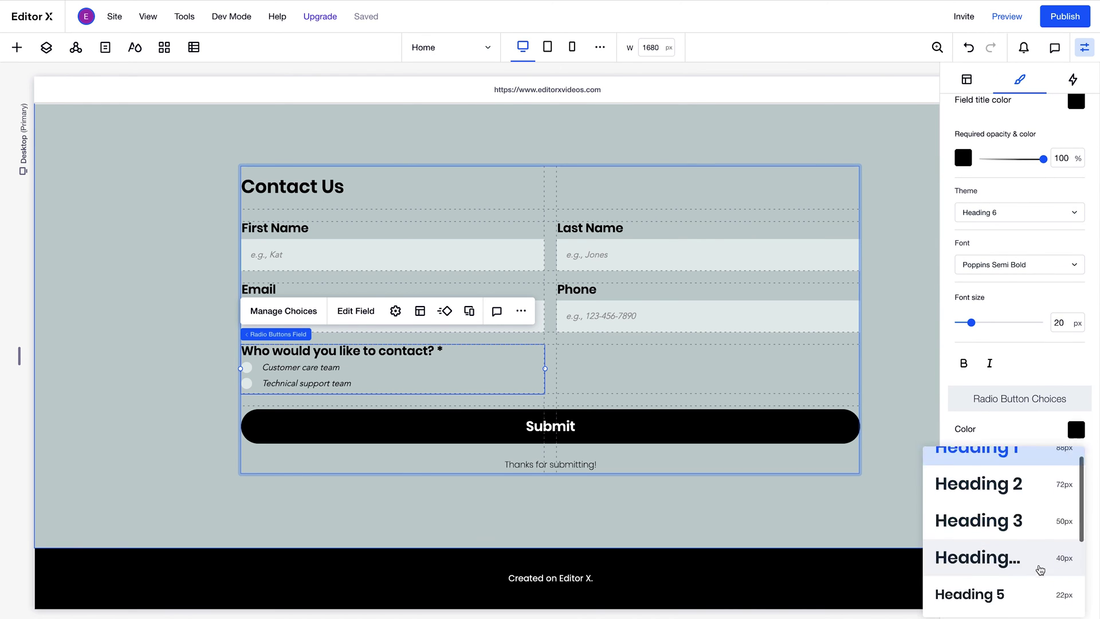
pyautogui.click(1041, 539)
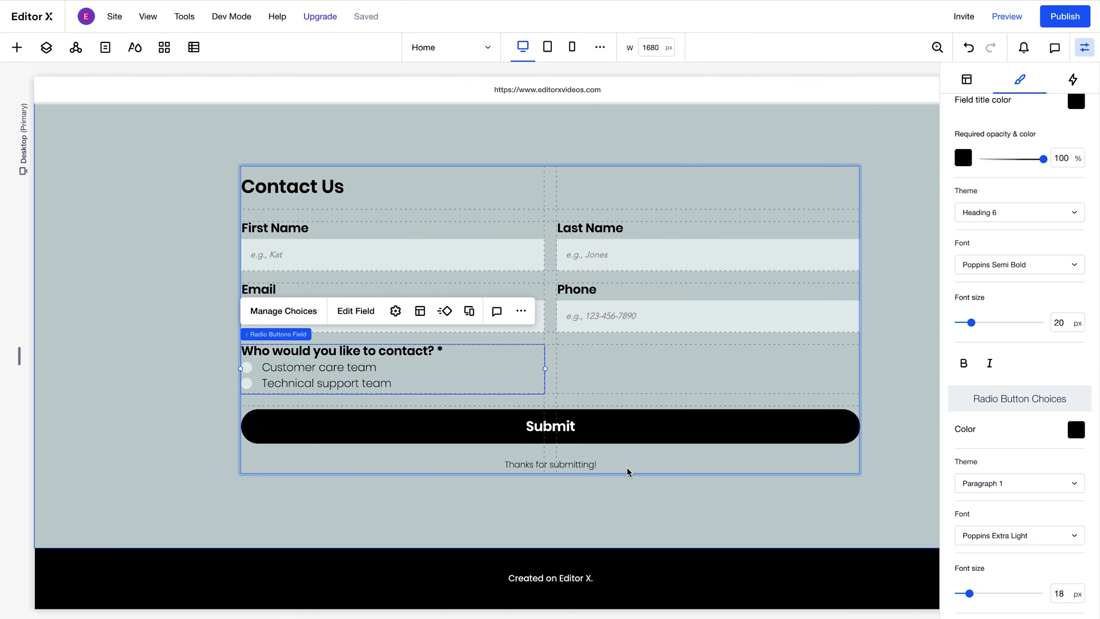
# - Change the success message text to 'Thanks! We will contact you soon.'
pyautogui.click(576, 465)
pyautogui.click(283, 424)
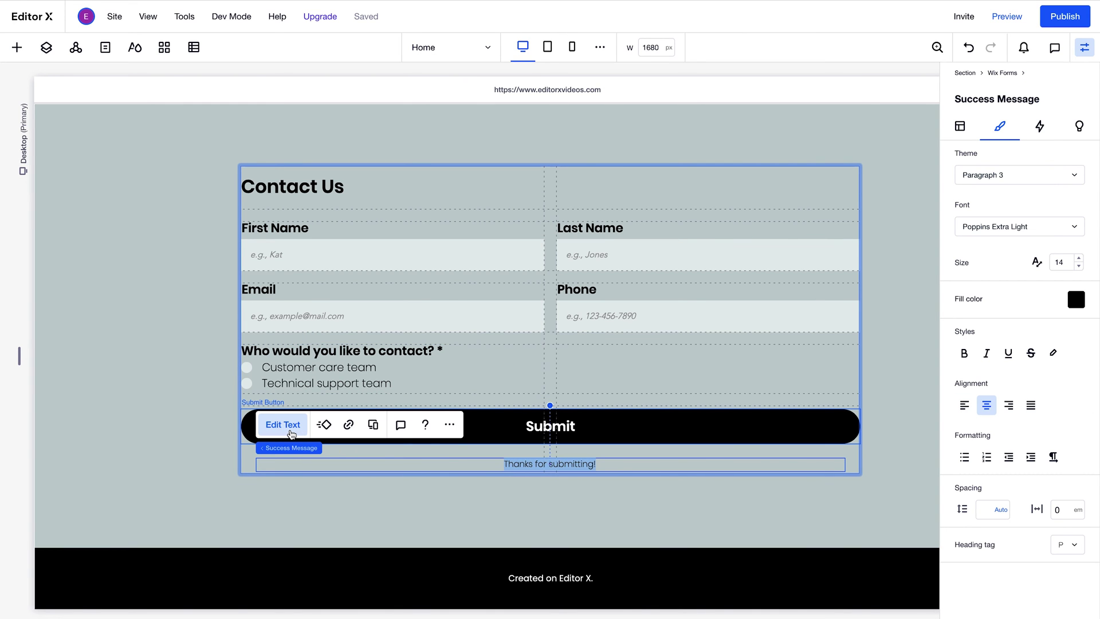
pyautogui.write('Thank')
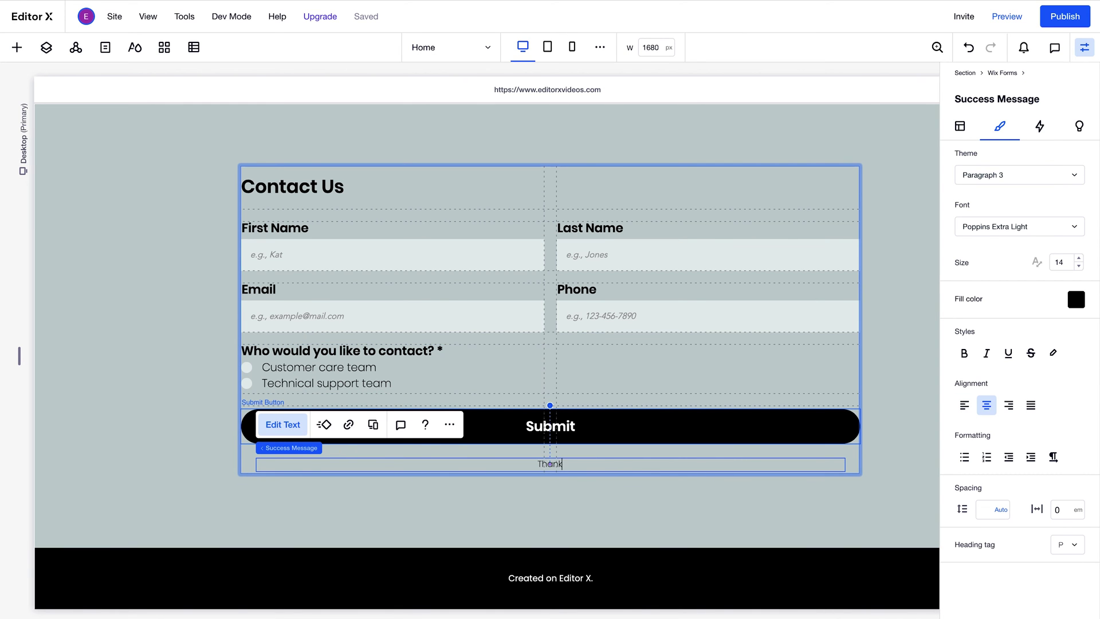
pyautogui.write('s! We will contact you soon.')
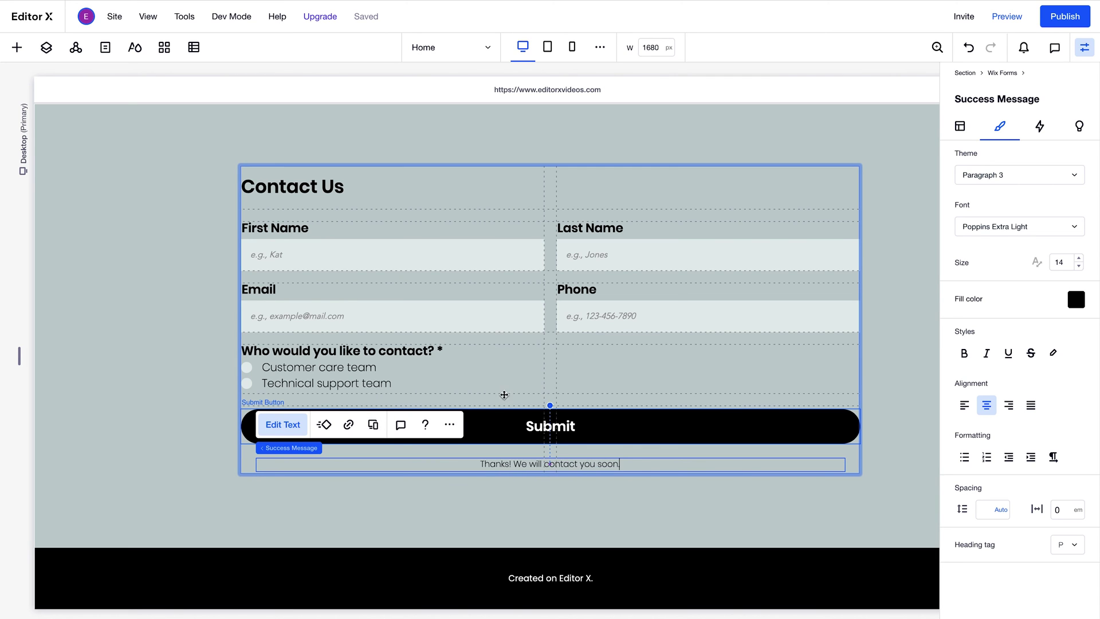
# - Set the success message's text theme to Paragraph 1
pyautogui.click(967, 182)
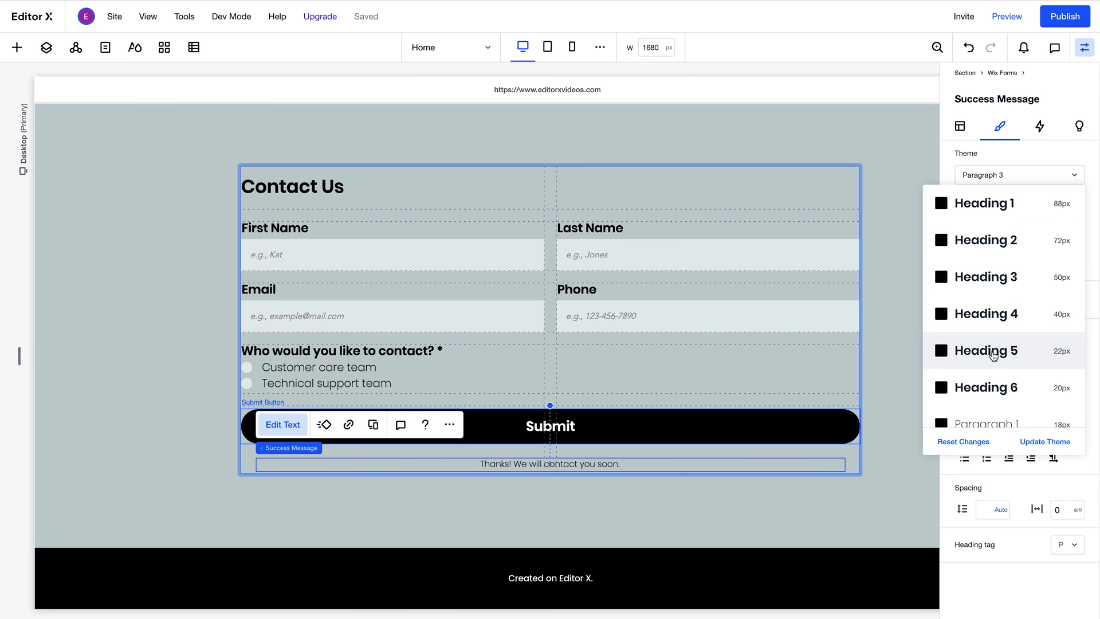
pyautogui.scroll(-3, 1002, 344)
pyautogui.click(974, 422)
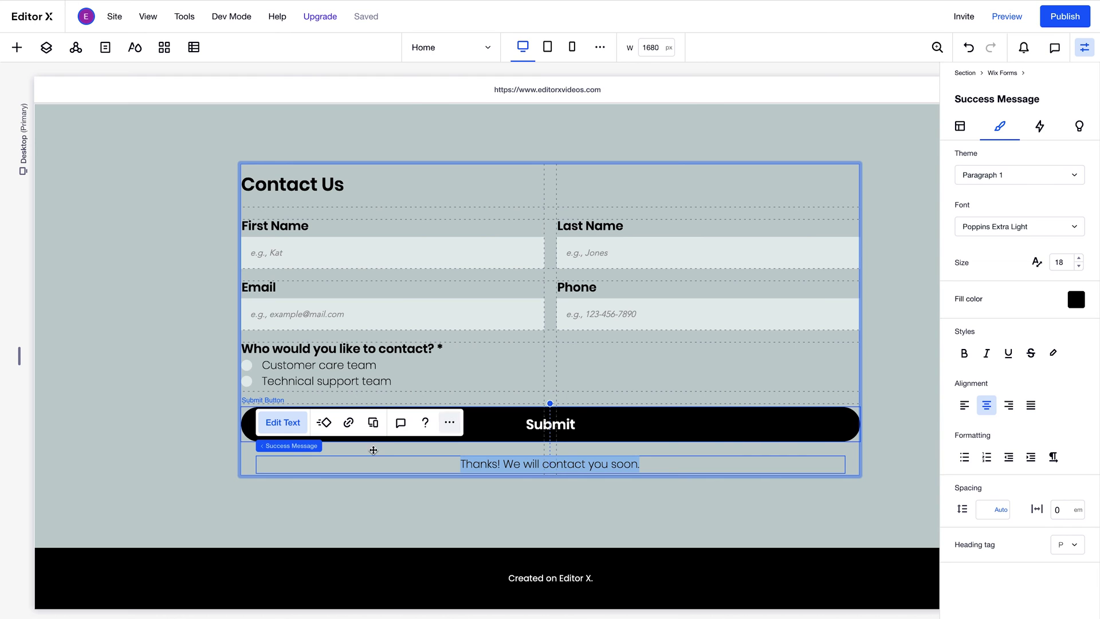
pyautogui.click(322, 450)
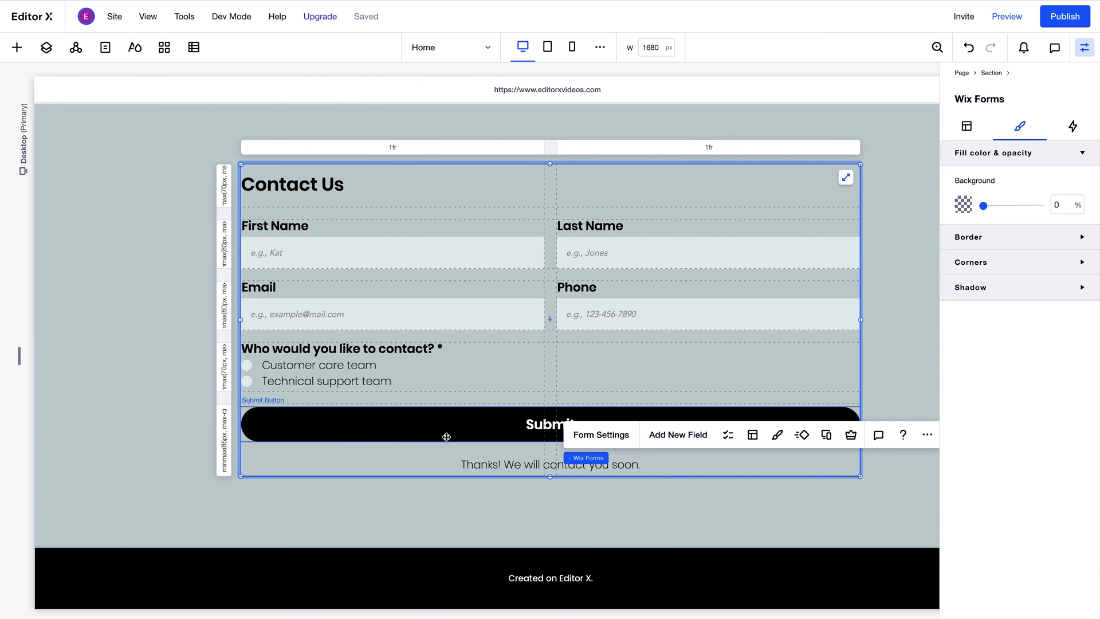
pyautogui.click(753, 436)
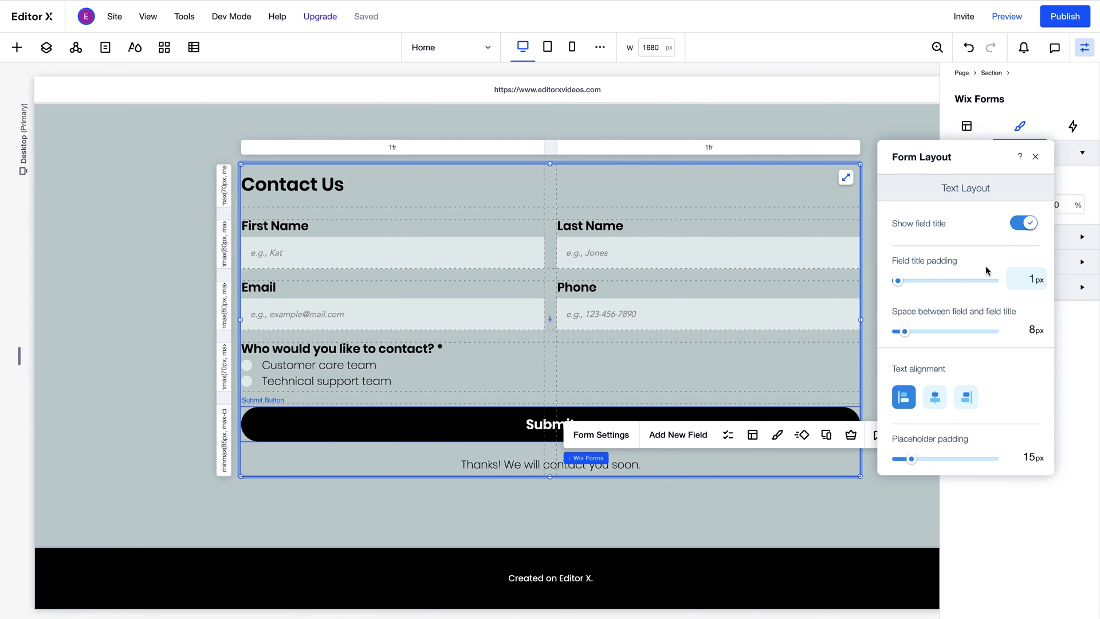
pyautogui.click(1019, 229)
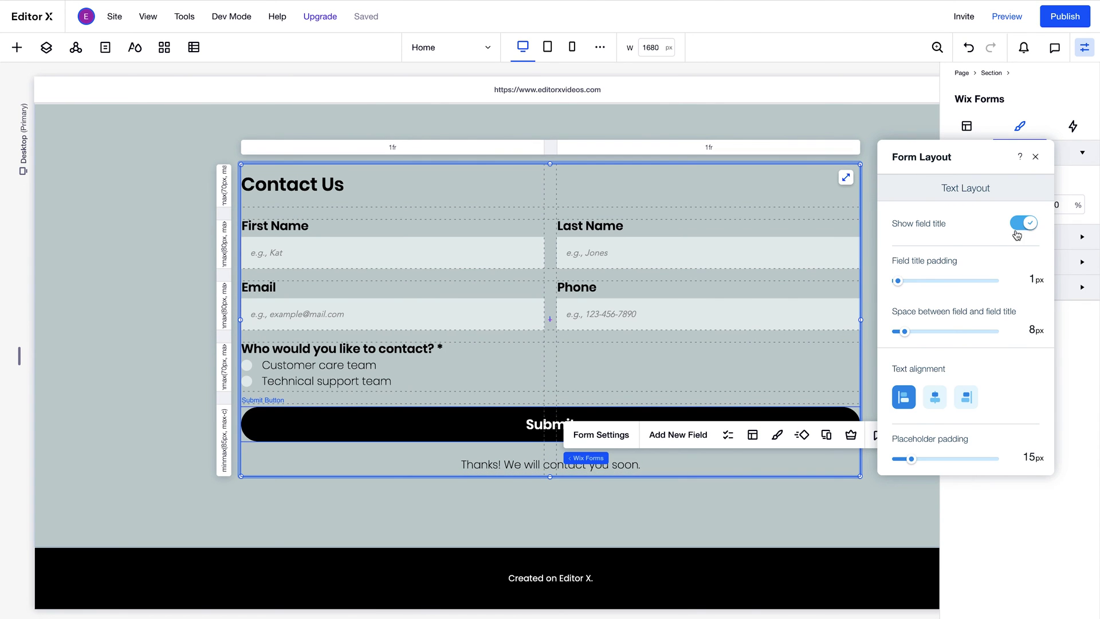
pyautogui.click(936, 396)
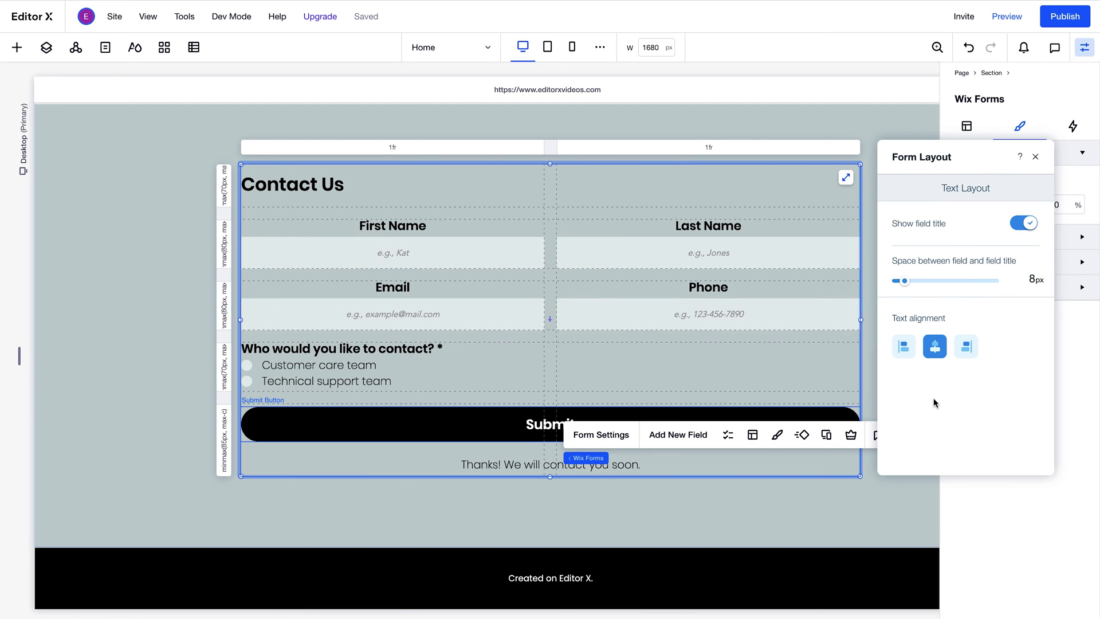
pyautogui.click(904, 347)
pyautogui.moveTo(913, 458); pyautogui.dragTo(911, 459)
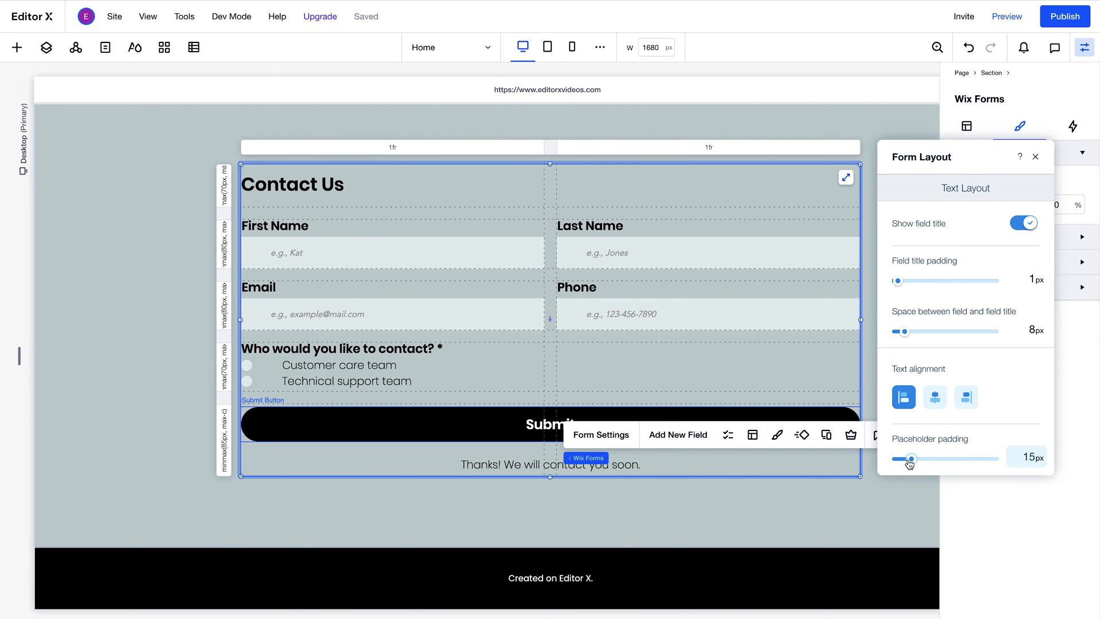
pyautogui.click(1036, 158)
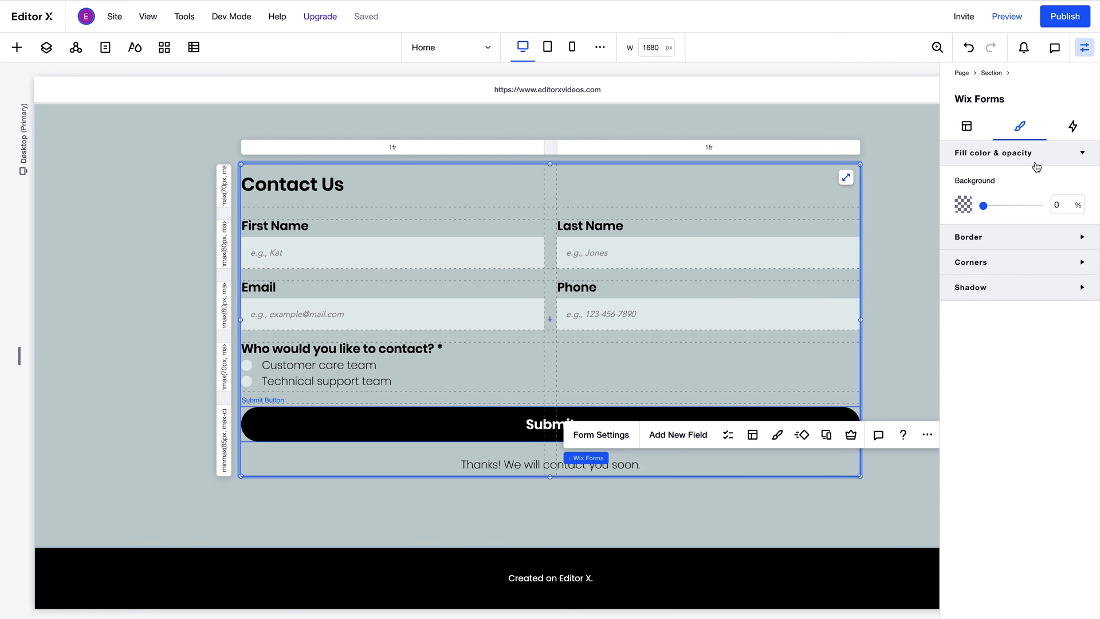
# - On the tablet breakpoint, add a grid row and move Phone into it, spanning columns 1–2
pyautogui.click(548, 48)
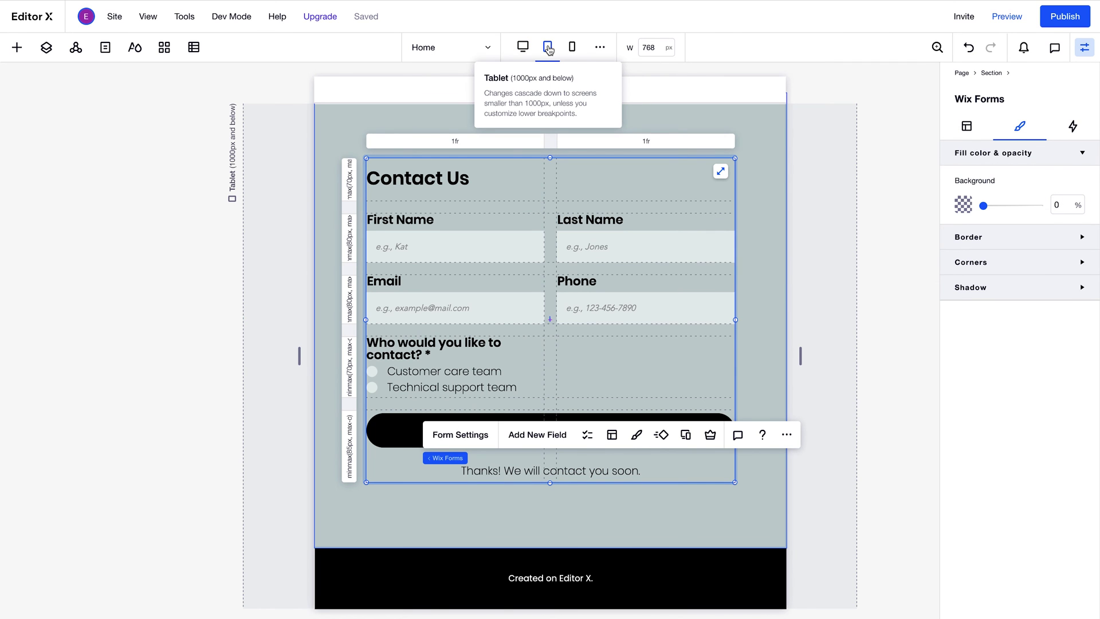
pyautogui.click(349, 331)
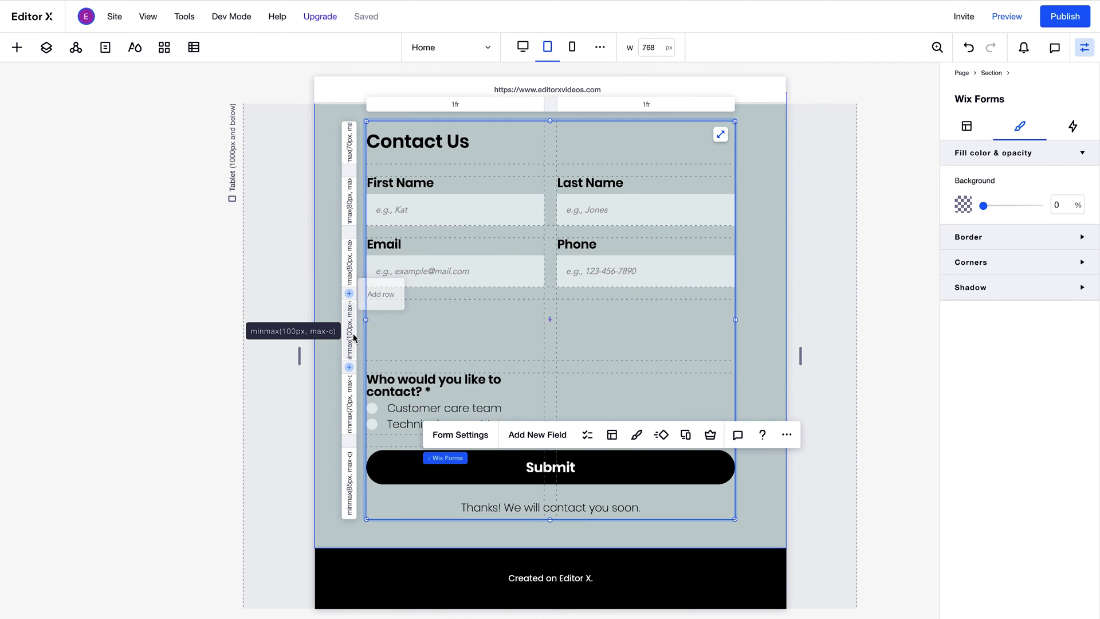
pyautogui.click(596, 253)
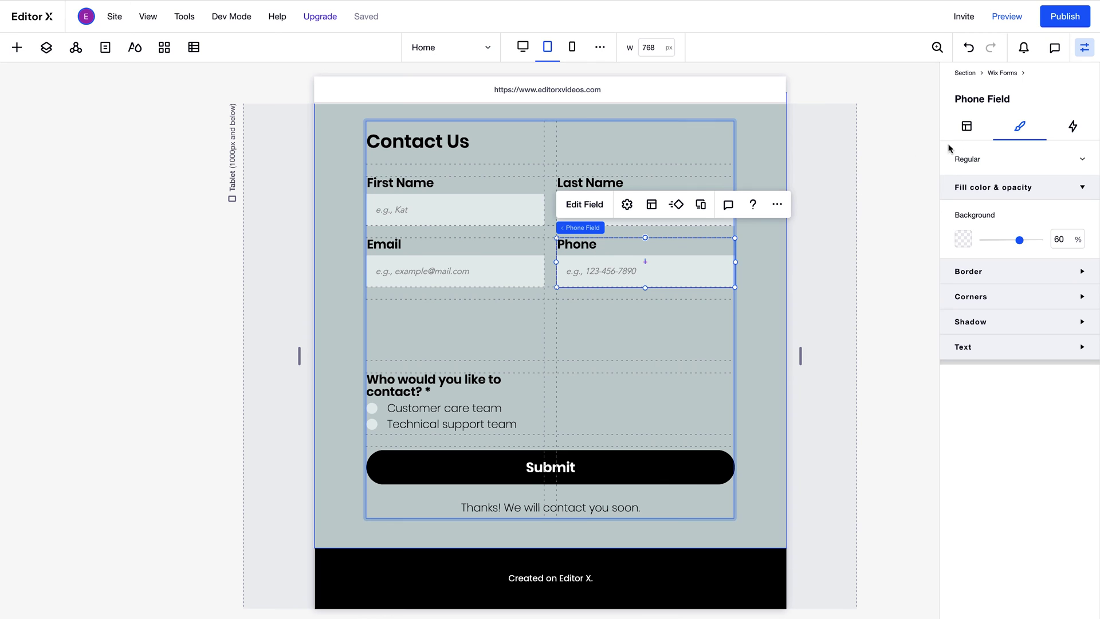
pyautogui.click(967, 126)
pyautogui.click(992, 513)
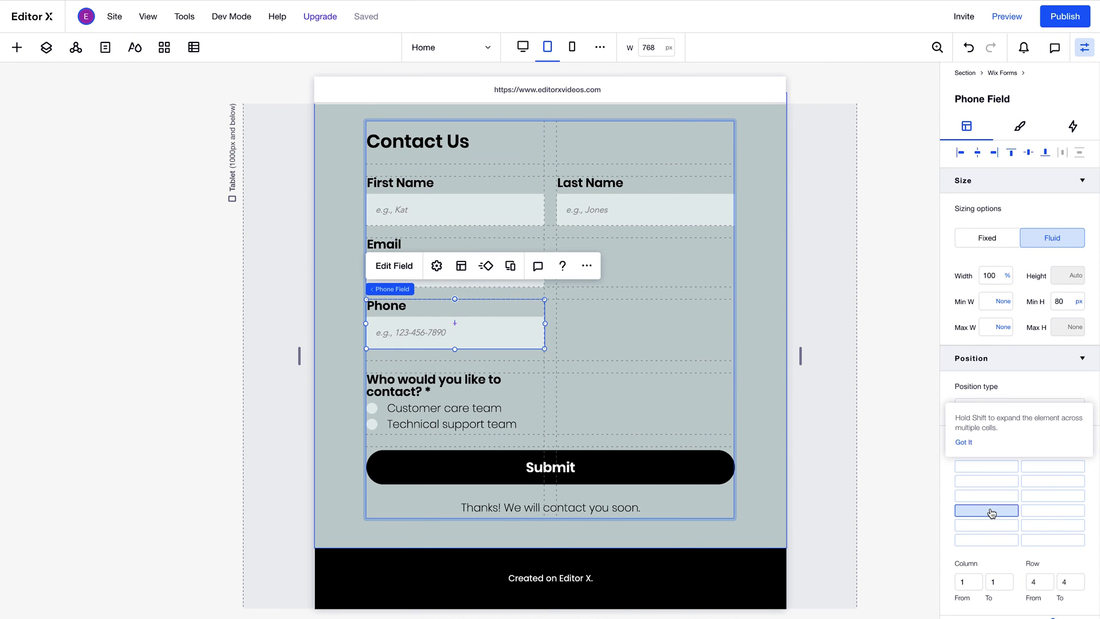
pyautogui.keyDown('shift'); pyautogui.click(1073, 517); pyautogui.keyUp('shift')
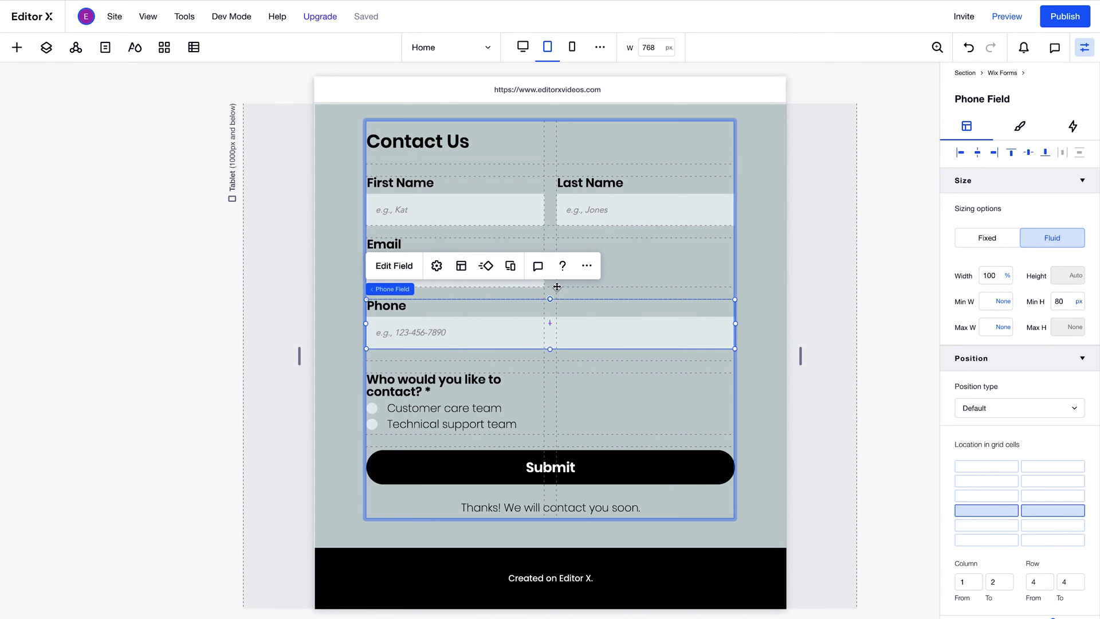
# - Stretch the Email and radio question fields across columns 1–2, then narrow the page to check
pyautogui.click(534, 281)
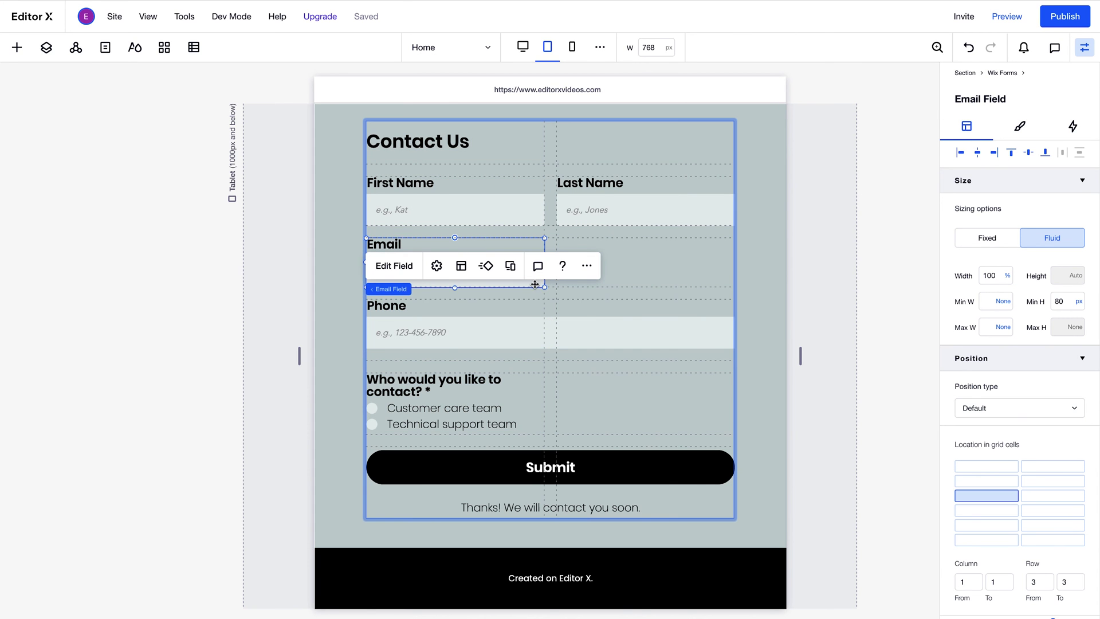
pyautogui.keyDown('shift'); pyautogui.click(1034, 497); pyautogui.keyUp('shift')
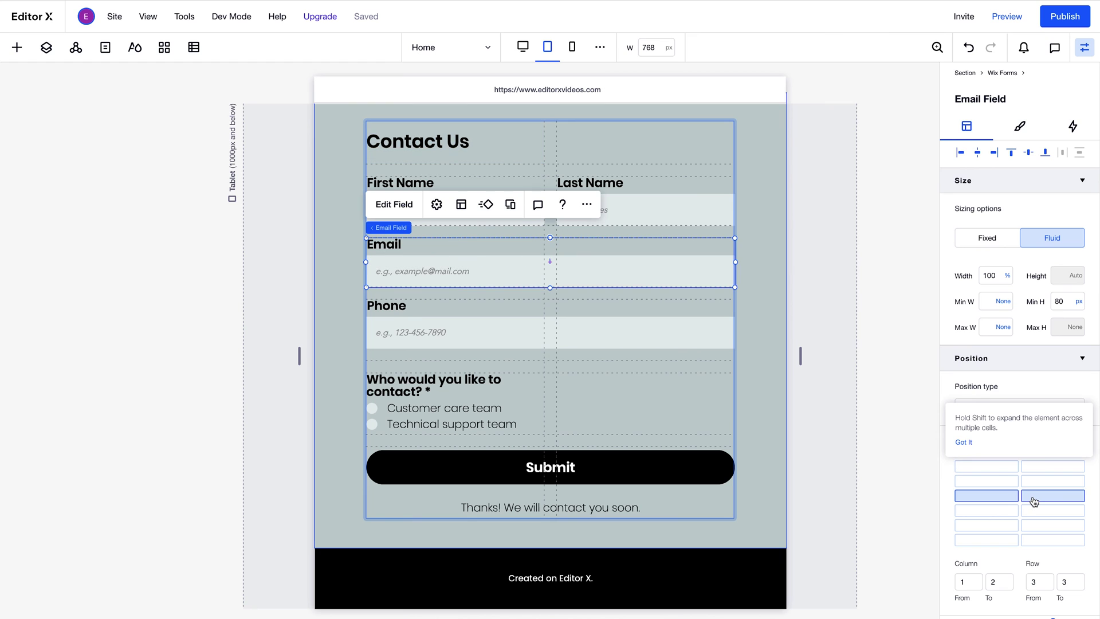
pyautogui.click(500, 406)
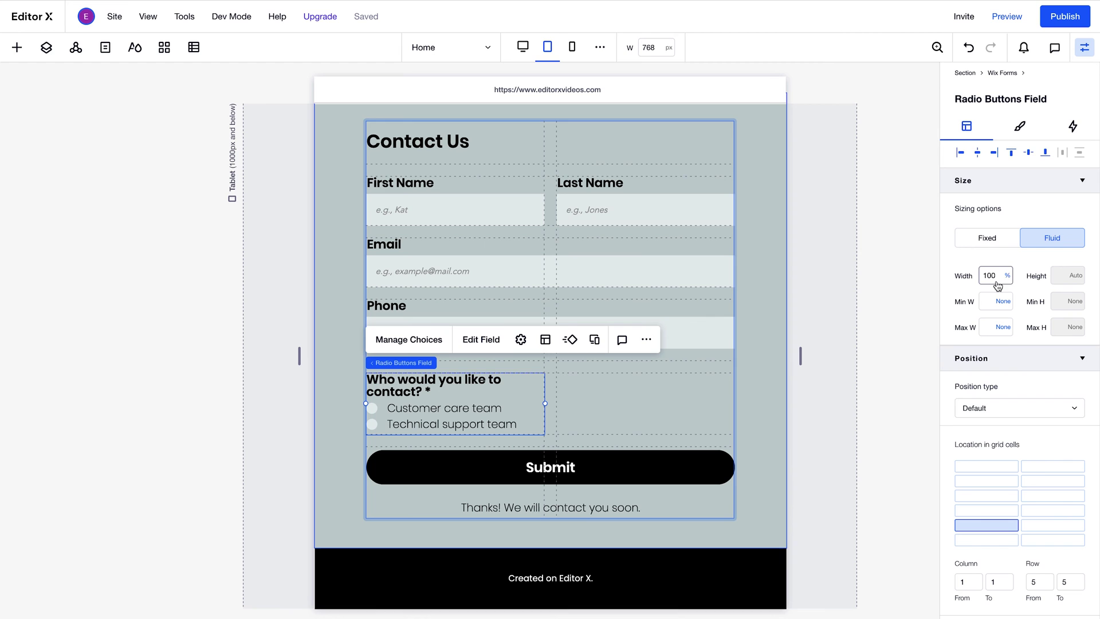
pyautogui.keyDown('shift'); pyautogui.click(1050, 526); pyautogui.keyUp('shift')
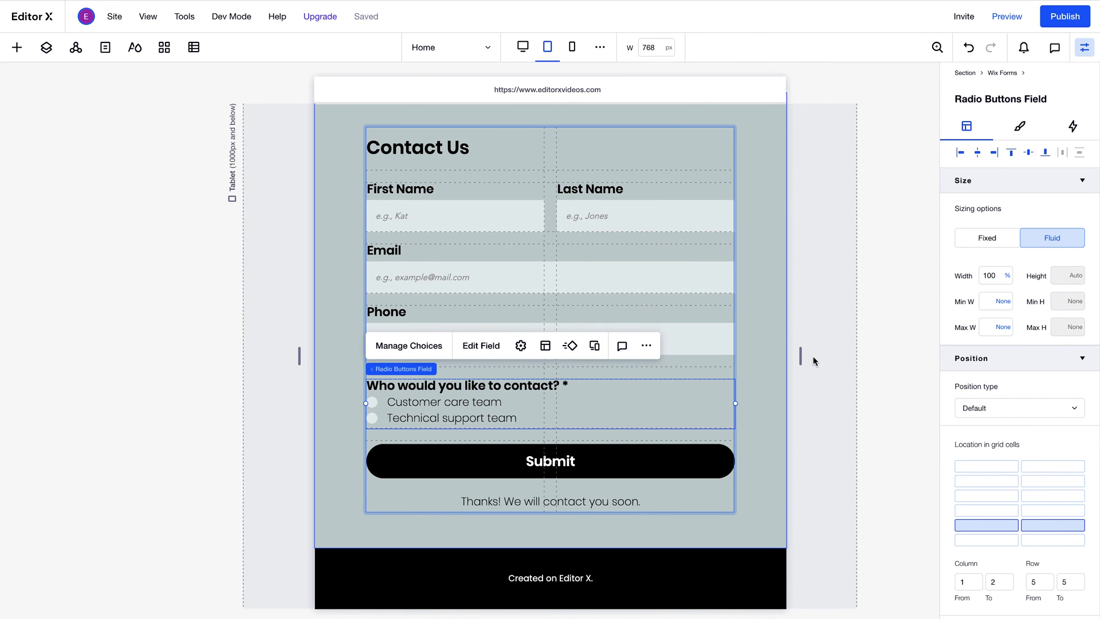
pyautogui.moveTo(800, 357); pyautogui.dragTo(930, 371)
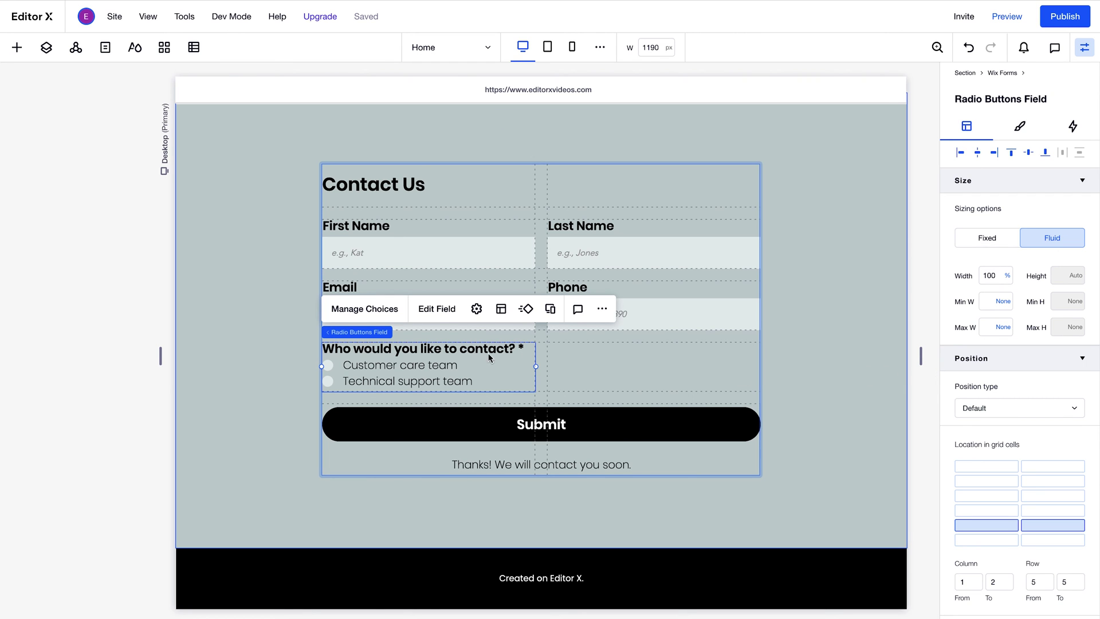
# - Select the contact form and bring up its Wix Forms settings panel
pyautogui.moveTo(372, 341)
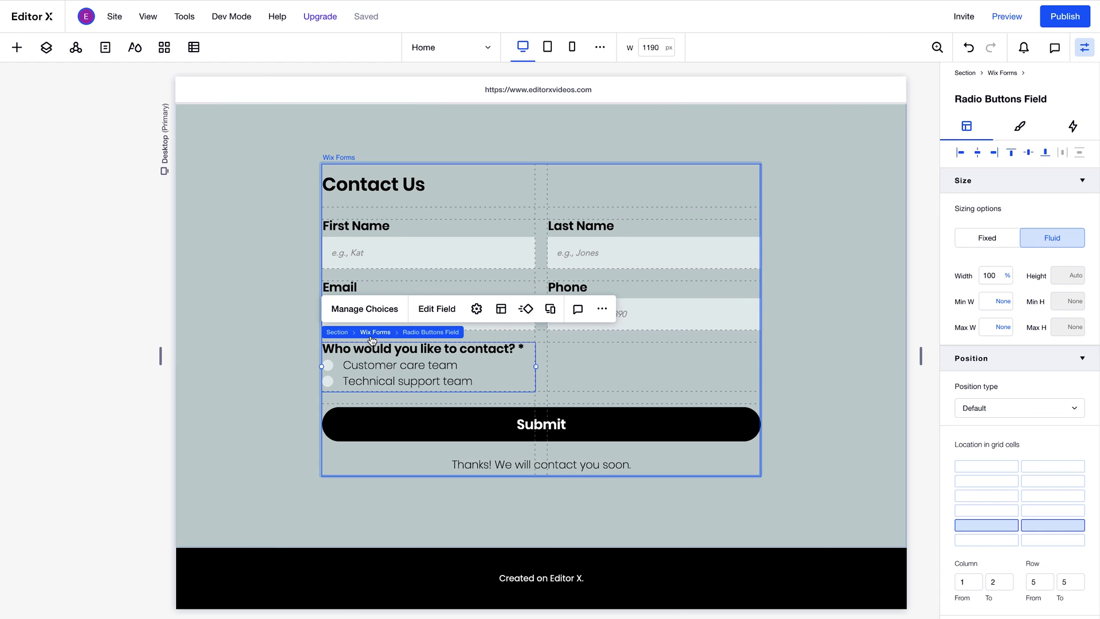
pyautogui.click(373, 334)
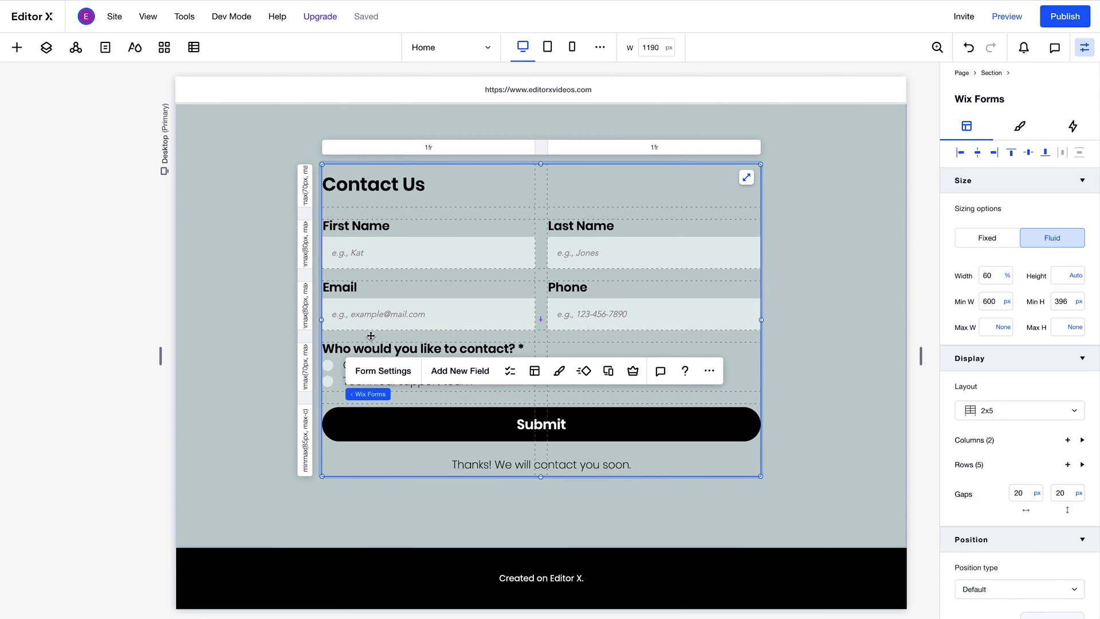
pyautogui.click(383, 371)
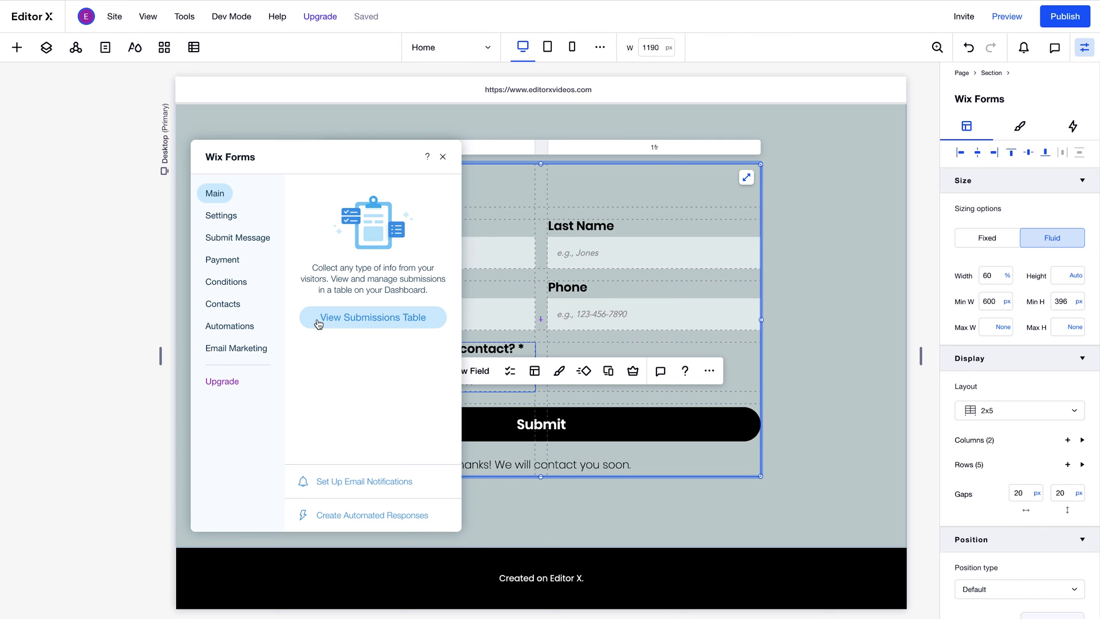
# - In the form's Settings, rename it from 'Contact 2' to 'Contact Form'
pyautogui.click(224, 218)
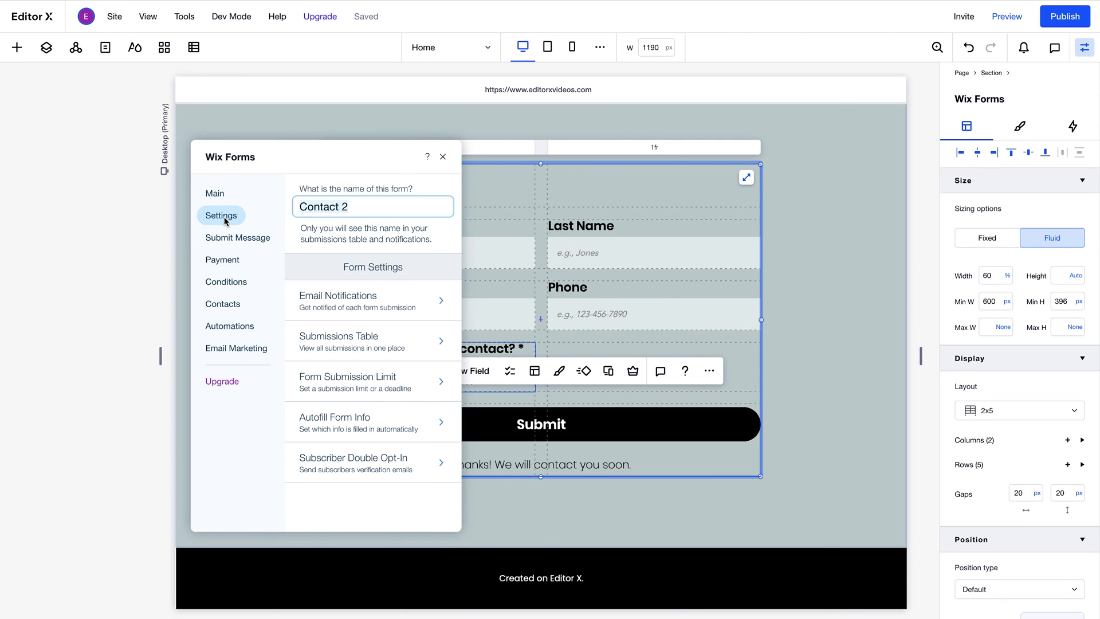
pyautogui.click(361, 209)
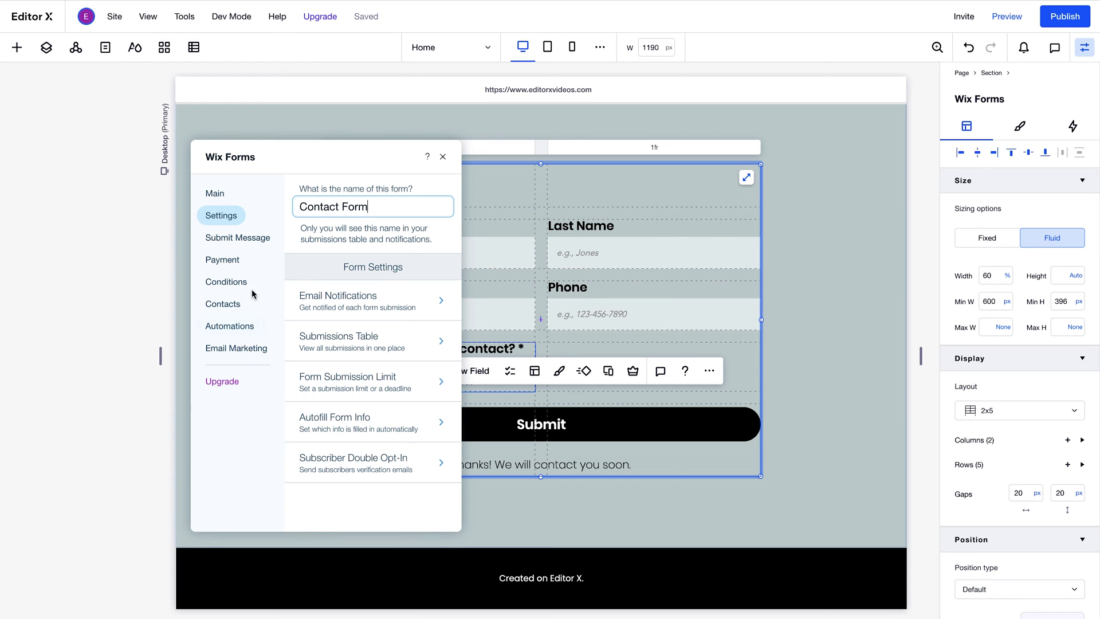
# - Make the submit message show for 10 seconds, then view the form's Payment page
pyautogui.click(245, 244)
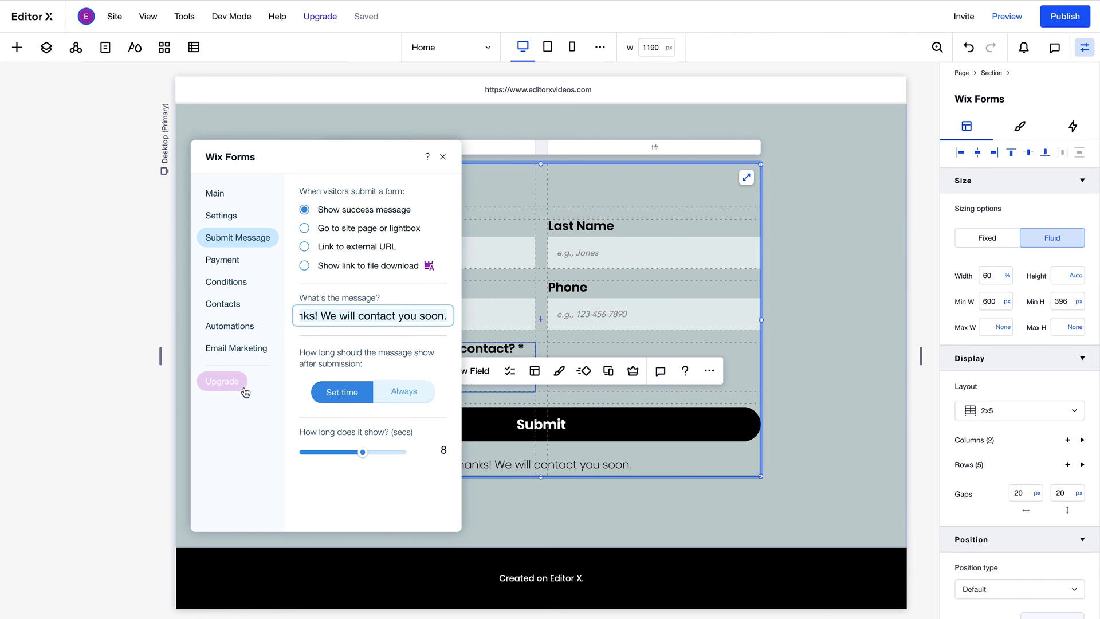
pyautogui.click(439, 450)
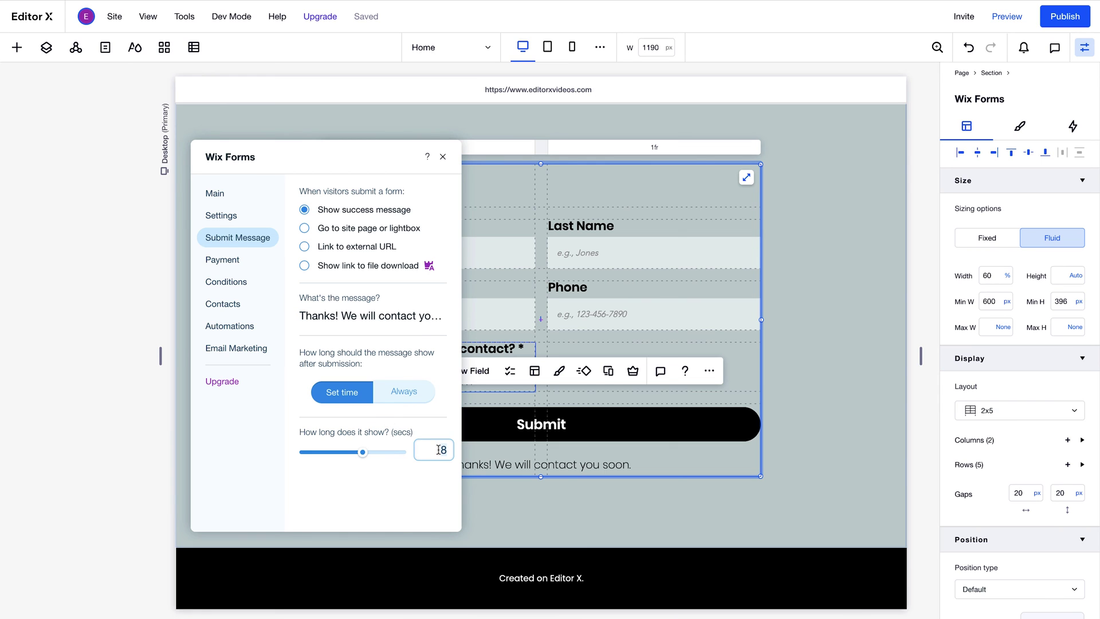
pyautogui.write('10')
pyautogui.press('Return')
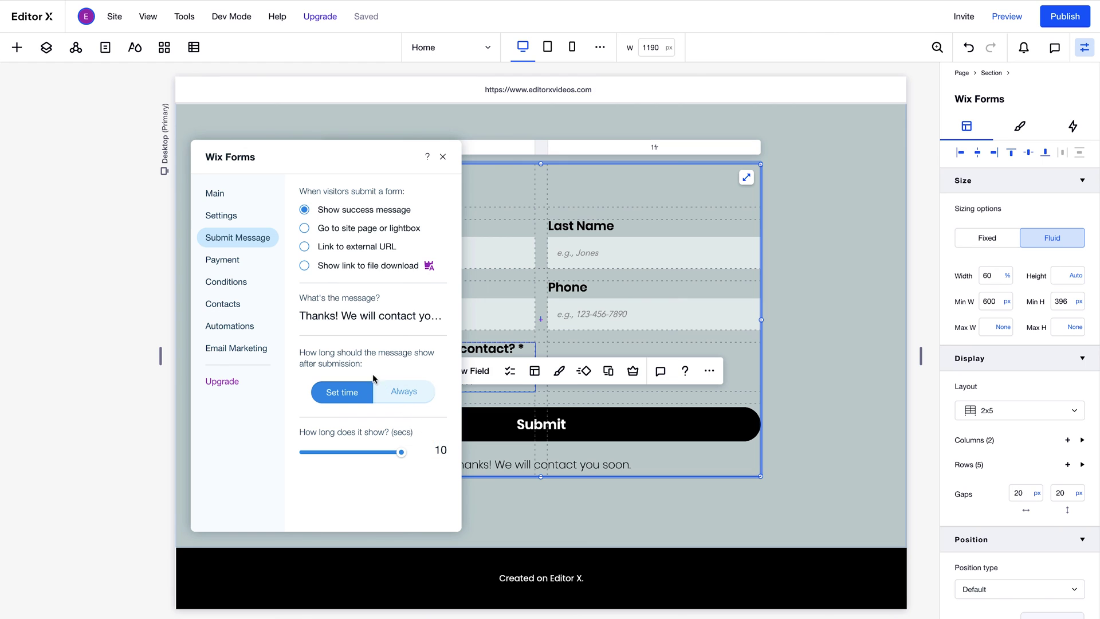
pyautogui.click(238, 267)
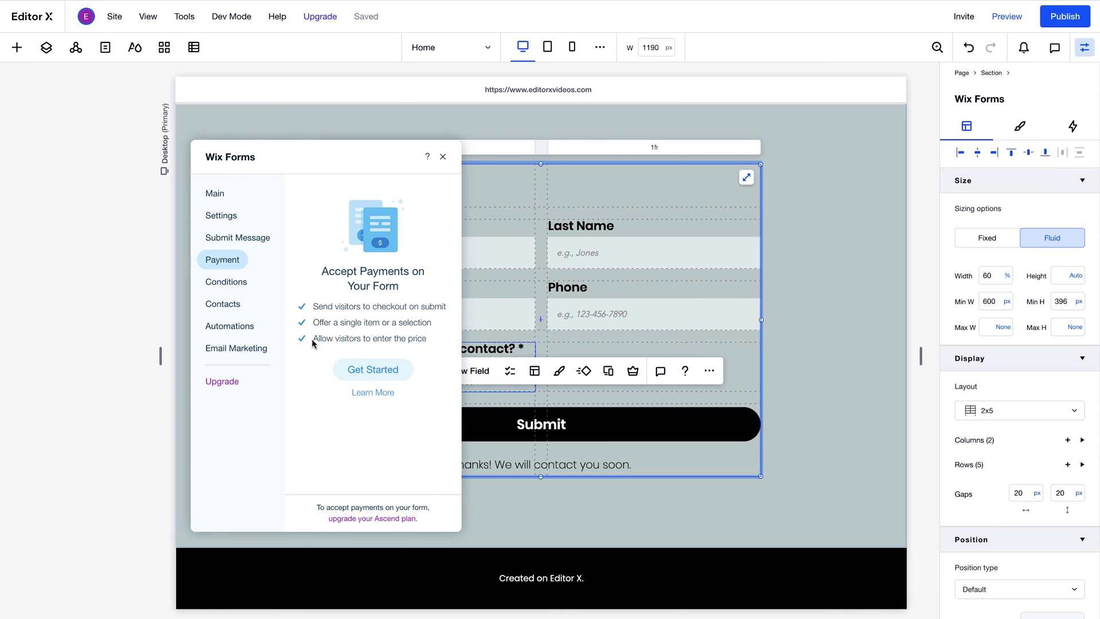
# - Save a new rule: if Email is not filled, then Phone is Required
pyautogui.click(236, 285)
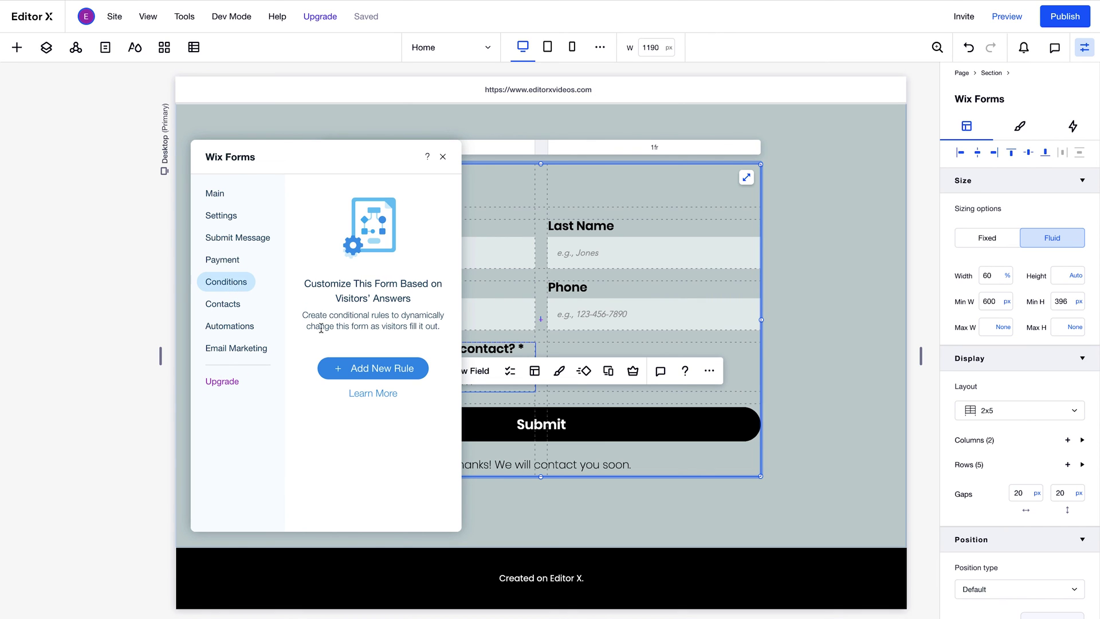
pyautogui.click(364, 369)
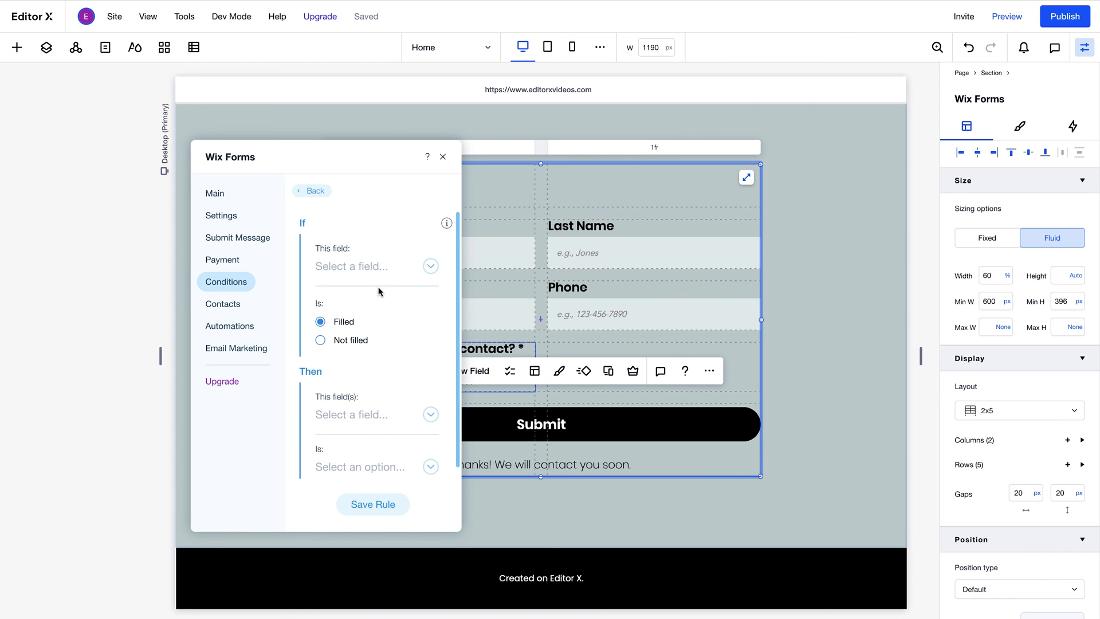
pyautogui.click(381, 268)
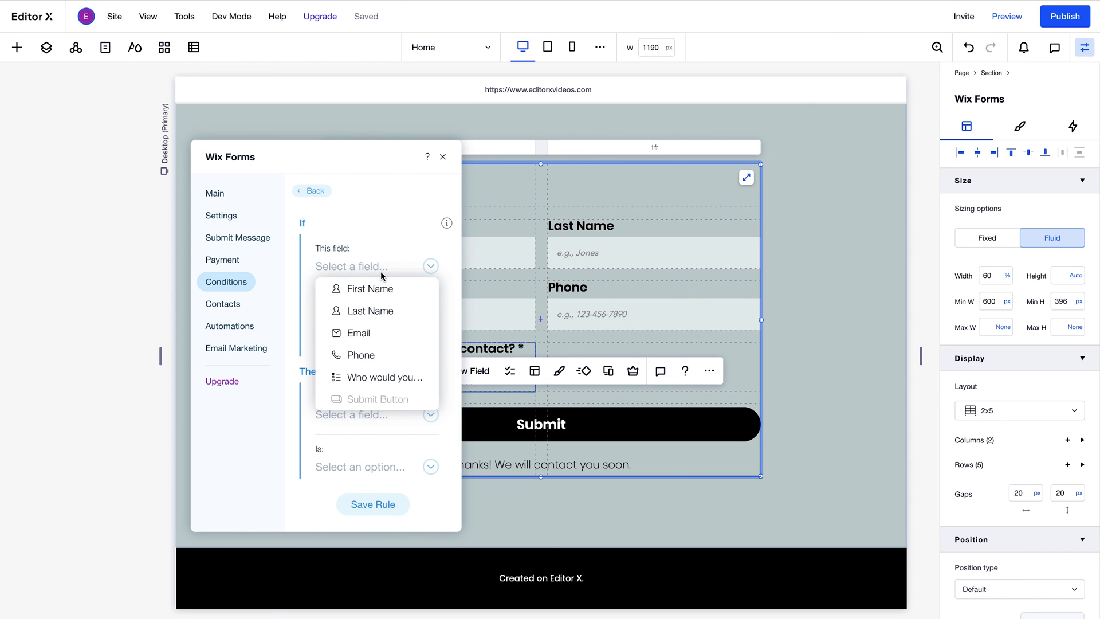
pyautogui.click(369, 334)
pyautogui.click(357, 341)
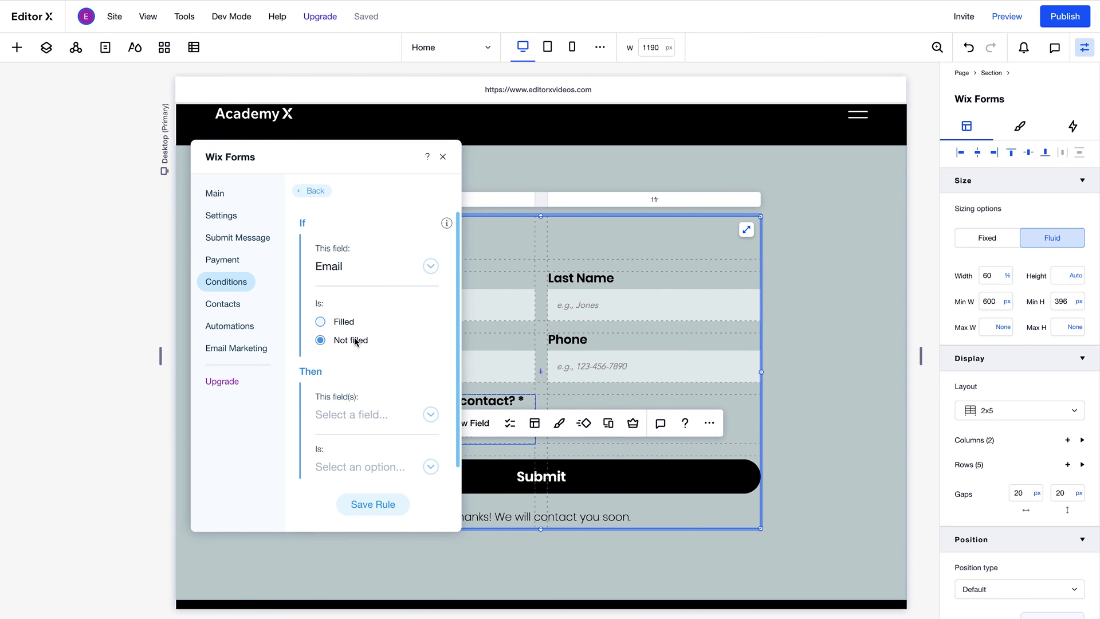
pyautogui.click(356, 421)
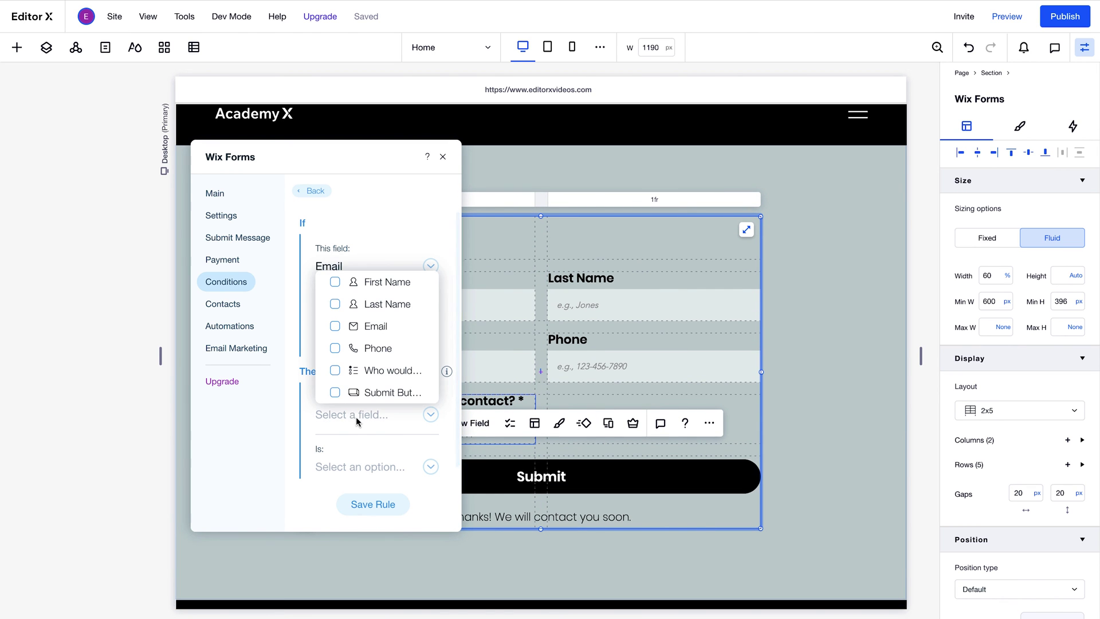
pyautogui.scroll(-1, 378, 358)
pyautogui.click(378, 358)
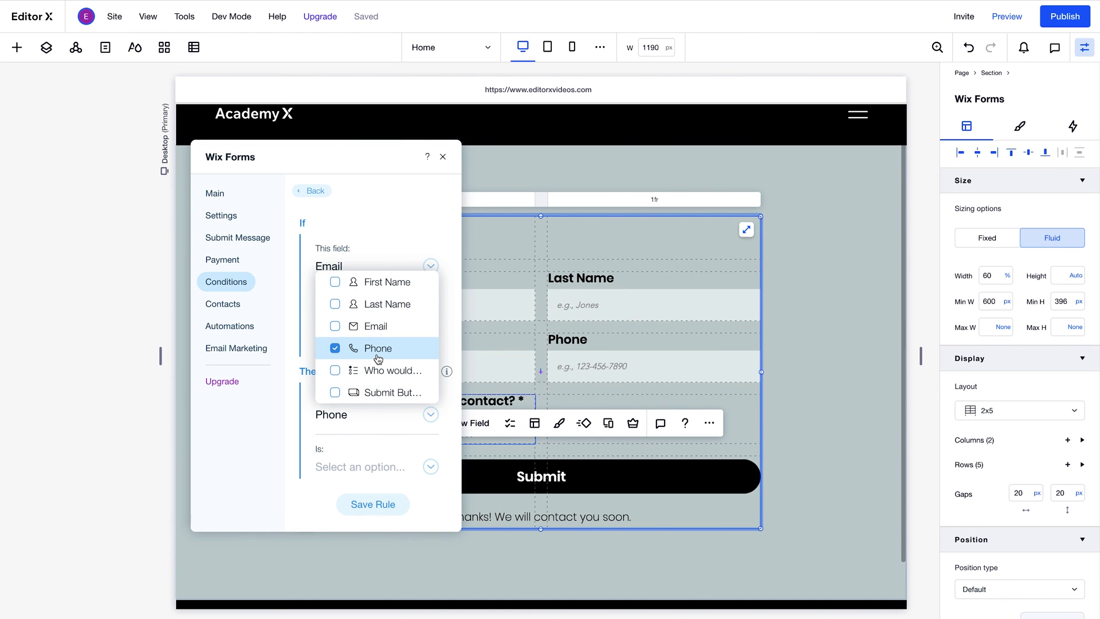
pyautogui.click(346, 469)
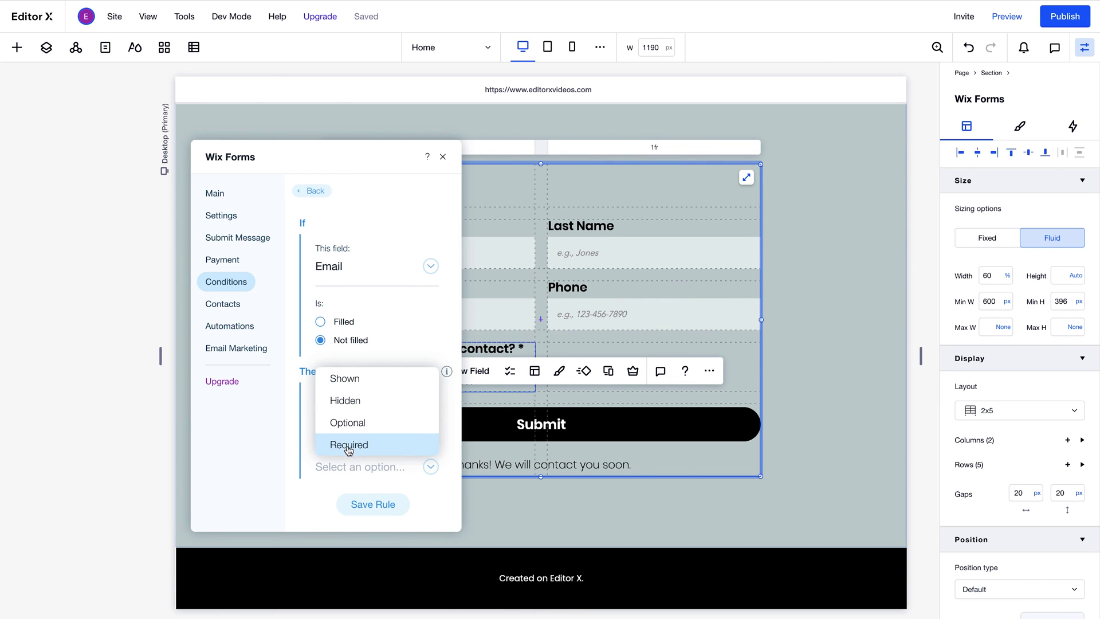
pyautogui.click(348, 443)
pyautogui.click(361, 503)
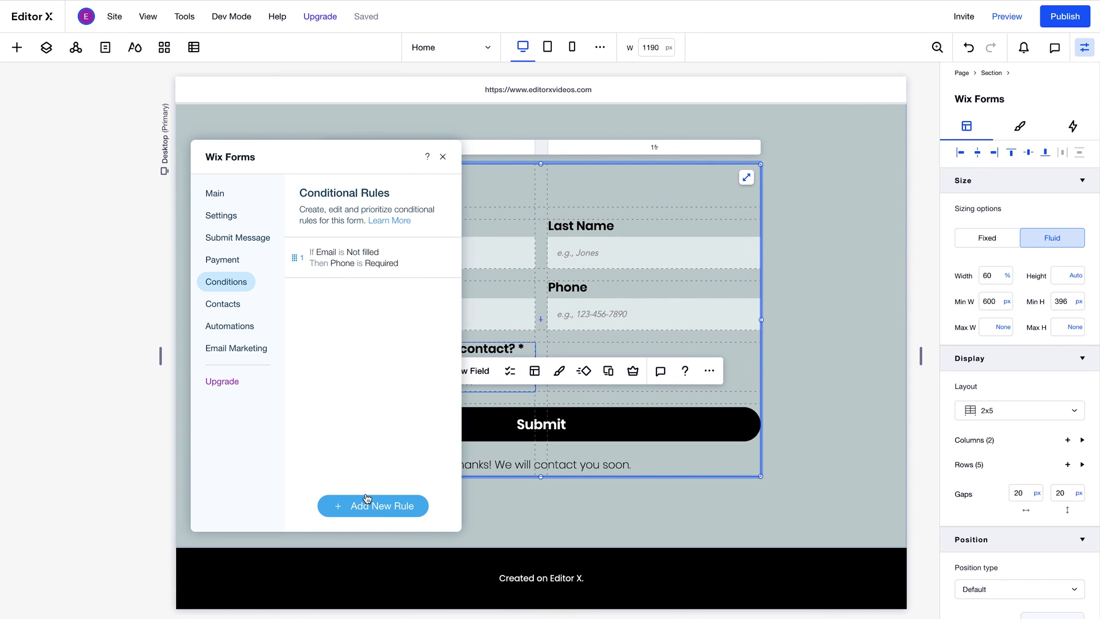
# - Look through the form's Contacts, Automations and Email Marketing settings pages
pyautogui.click(233, 309)
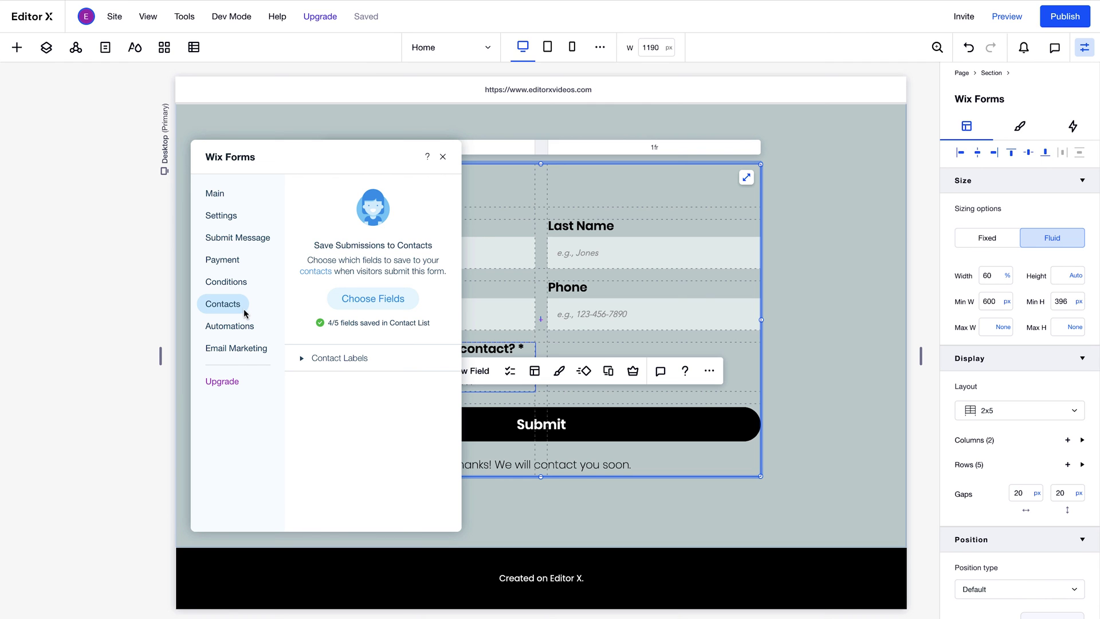
pyautogui.click(252, 329)
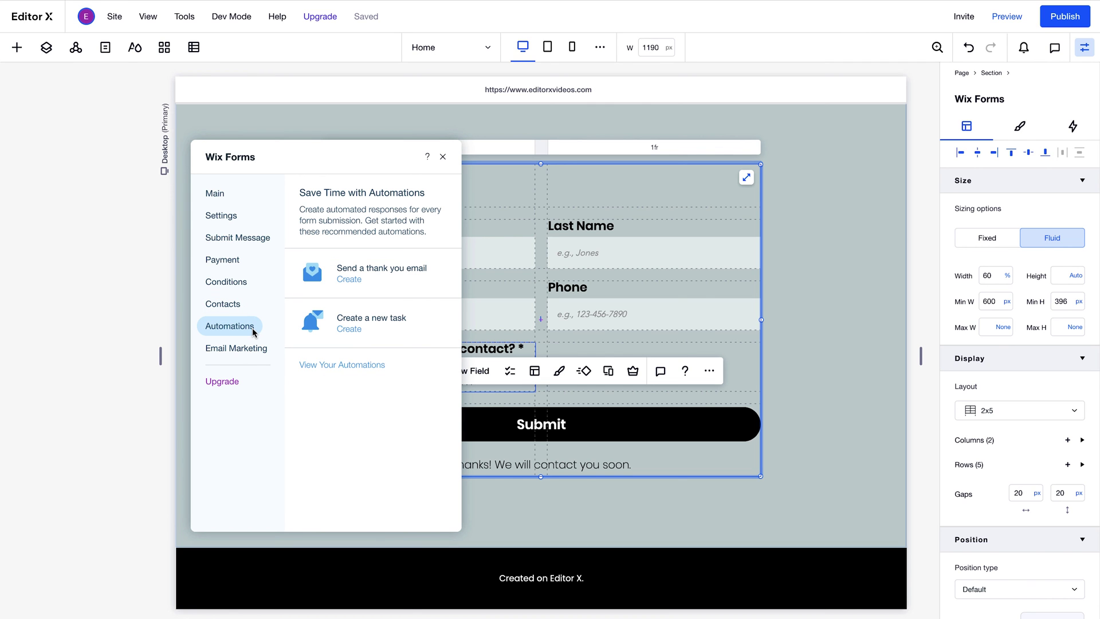
pyautogui.click(252, 354)
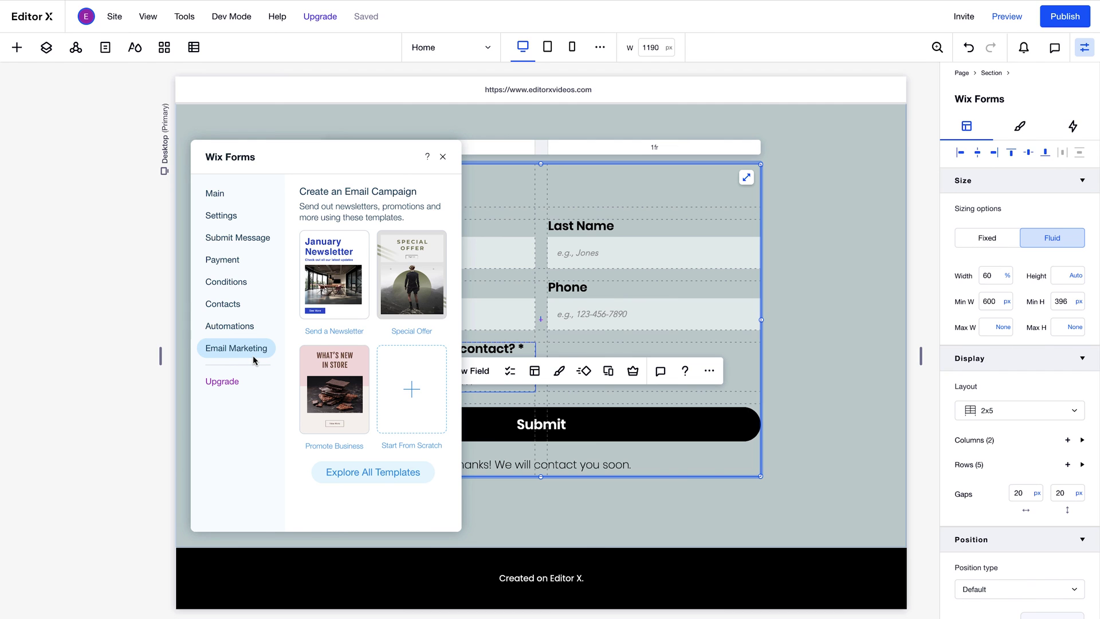
# - Close the form settings, publish the site, and view the live site
pyautogui.click(442, 159)
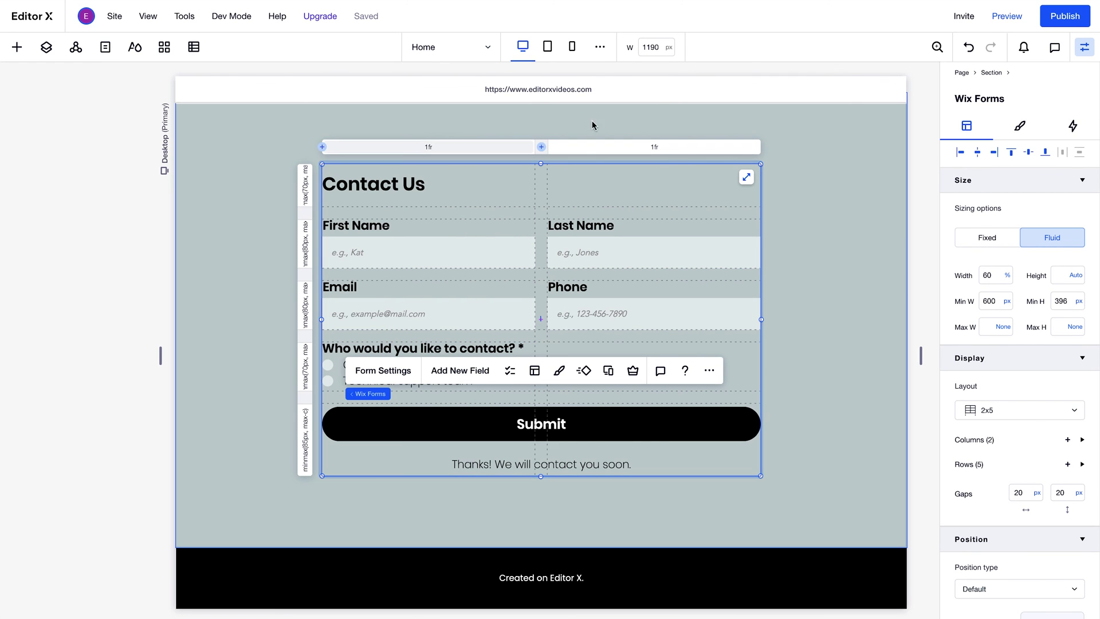
pyautogui.click(1056, 26)
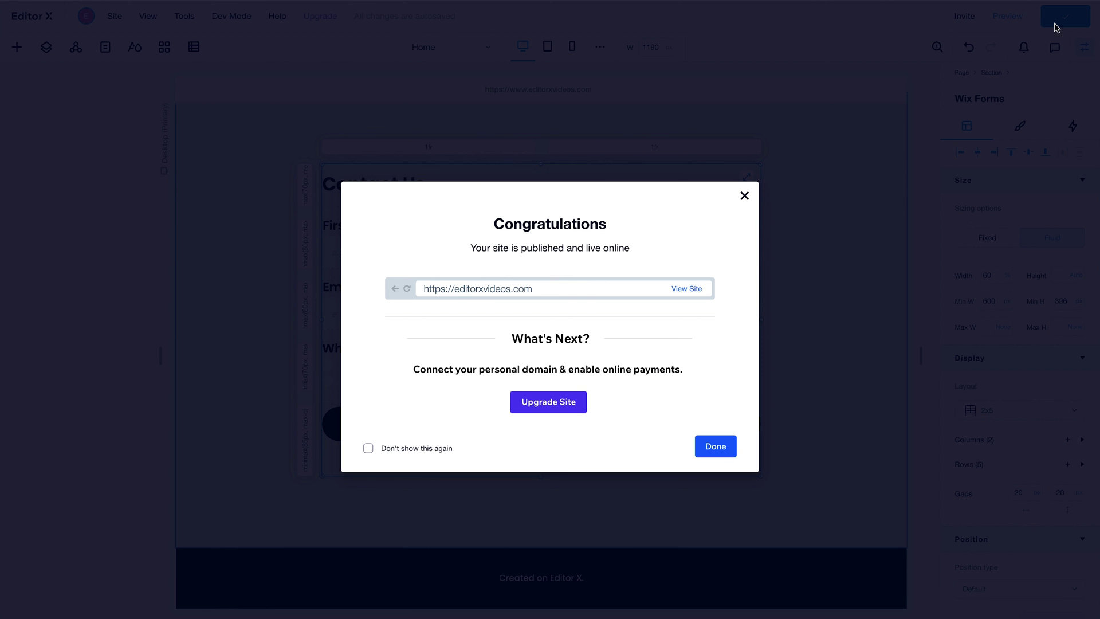
pyautogui.click(679, 293)
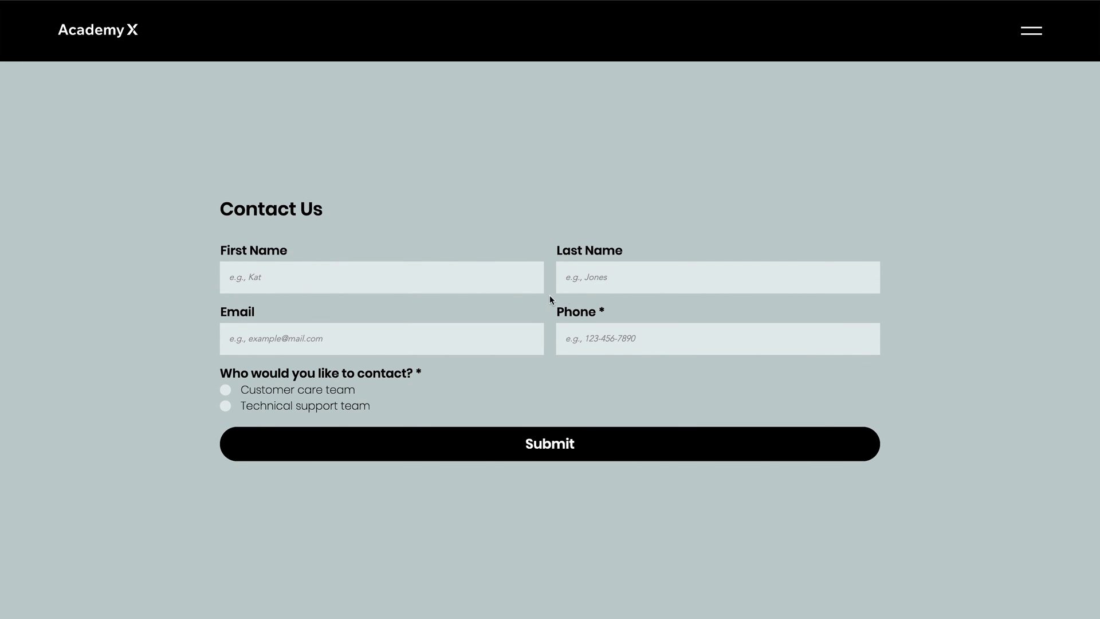
# - Enter a test first name, last name, e-mail and phone, pick Customer care team, and submit
pyautogui.click(462, 281)
pyautogui.click(601, 284)
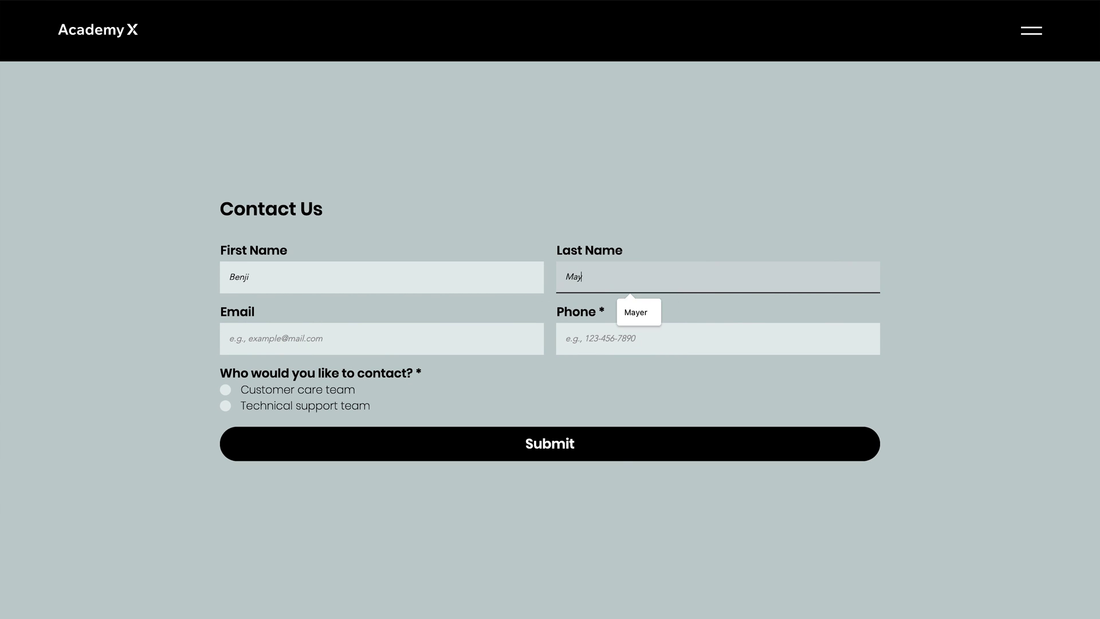
pyautogui.click(438, 329)
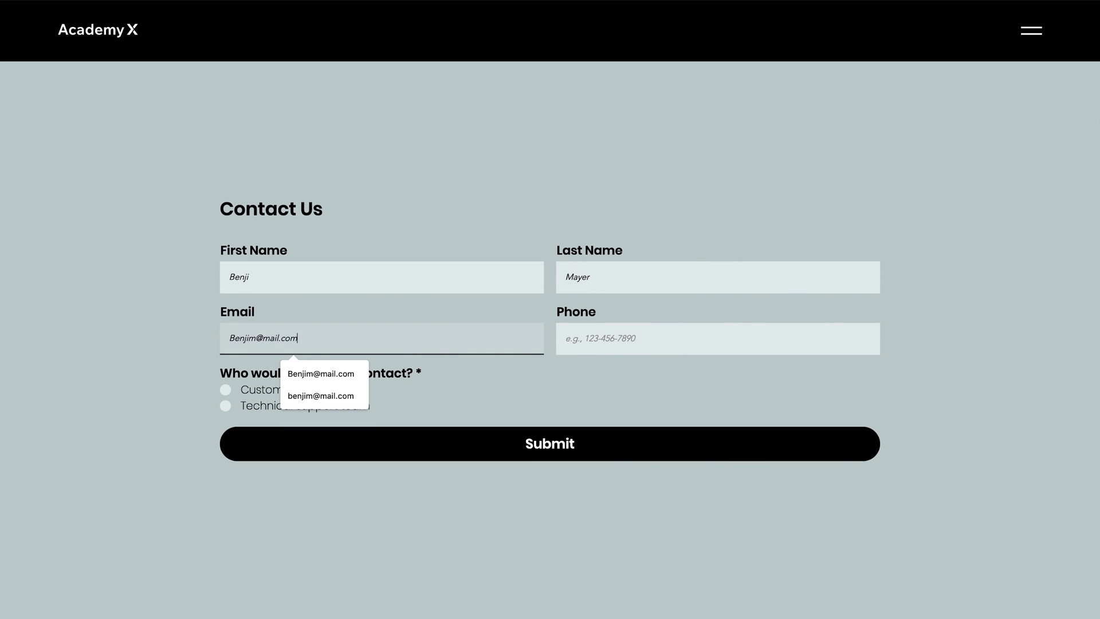
pyautogui.press('Tab')
pyautogui.write('11111111233')
pyautogui.click(354, 389)
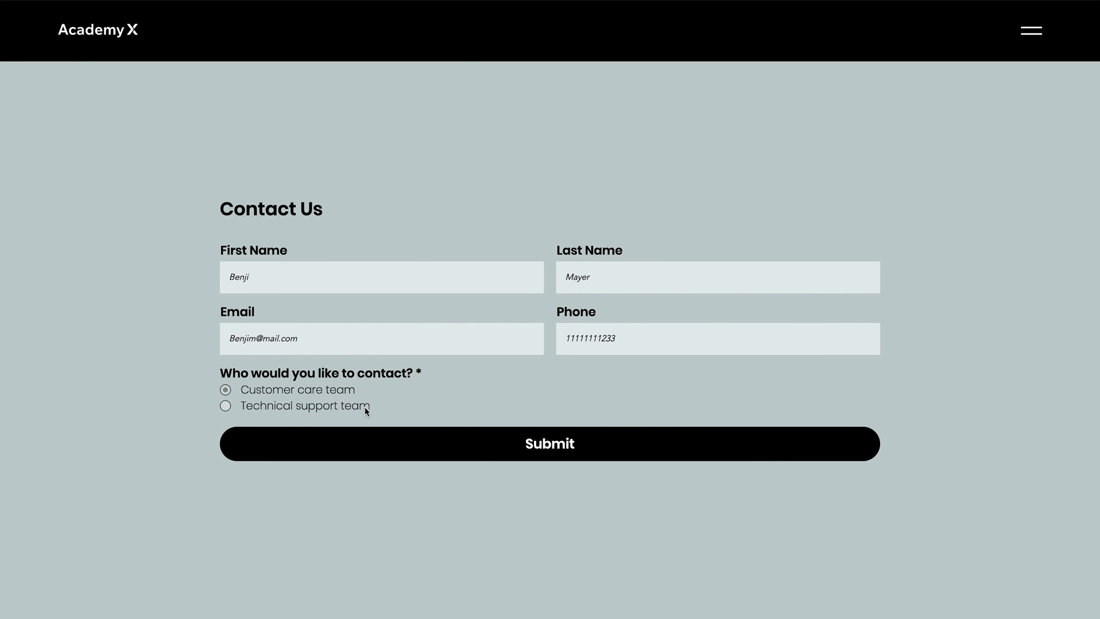
pyautogui.click(398, 442)
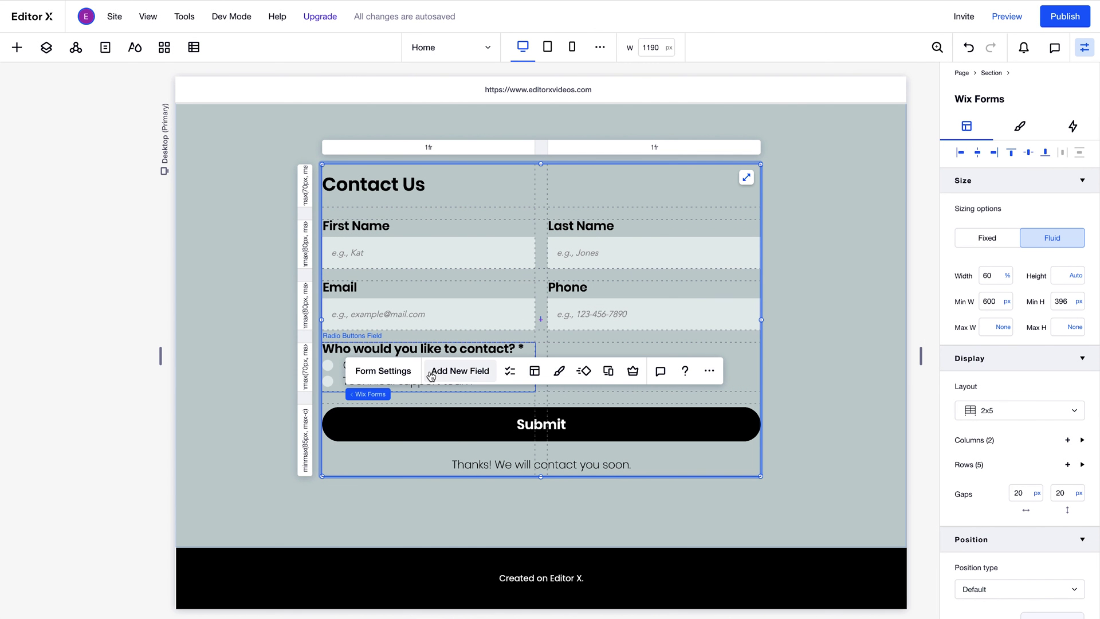
# - From Form Settings, show the Created date and Updated date columns in the Contact Form submissions table
pyautogui.click(383, 371)
pyautogui.click(383, 326)
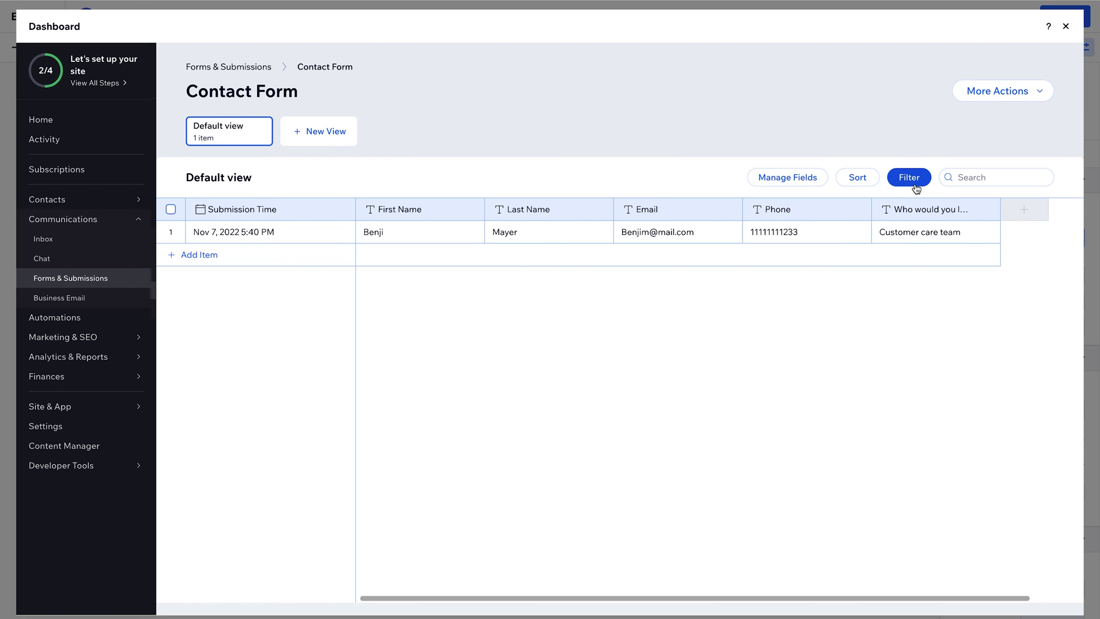
pyautogui.click(821, 185)
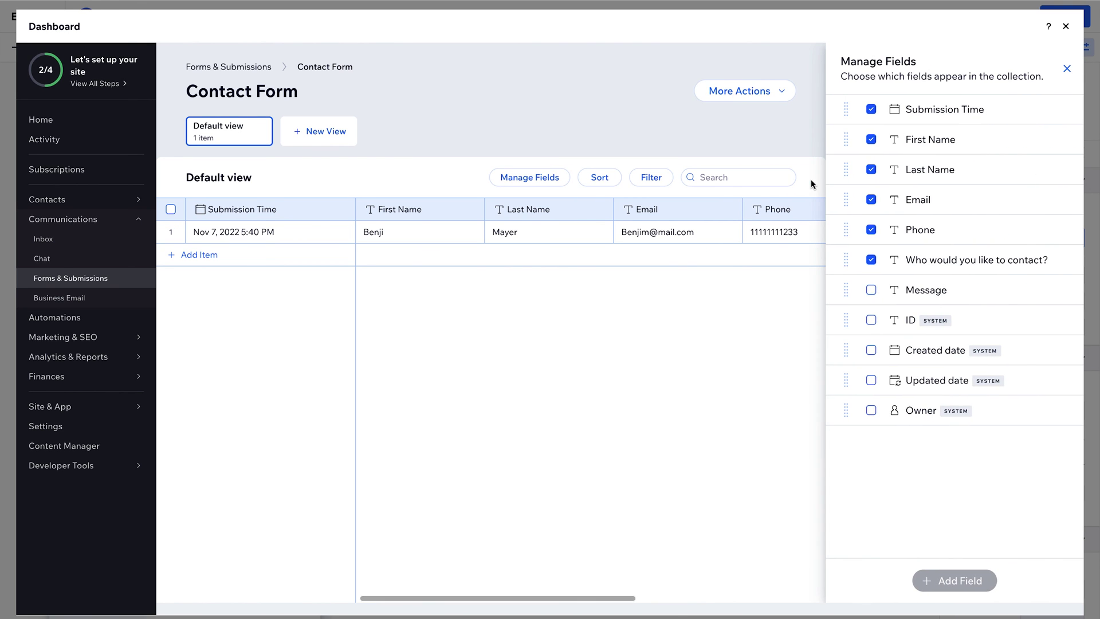
pyautogui.click(872, 348)
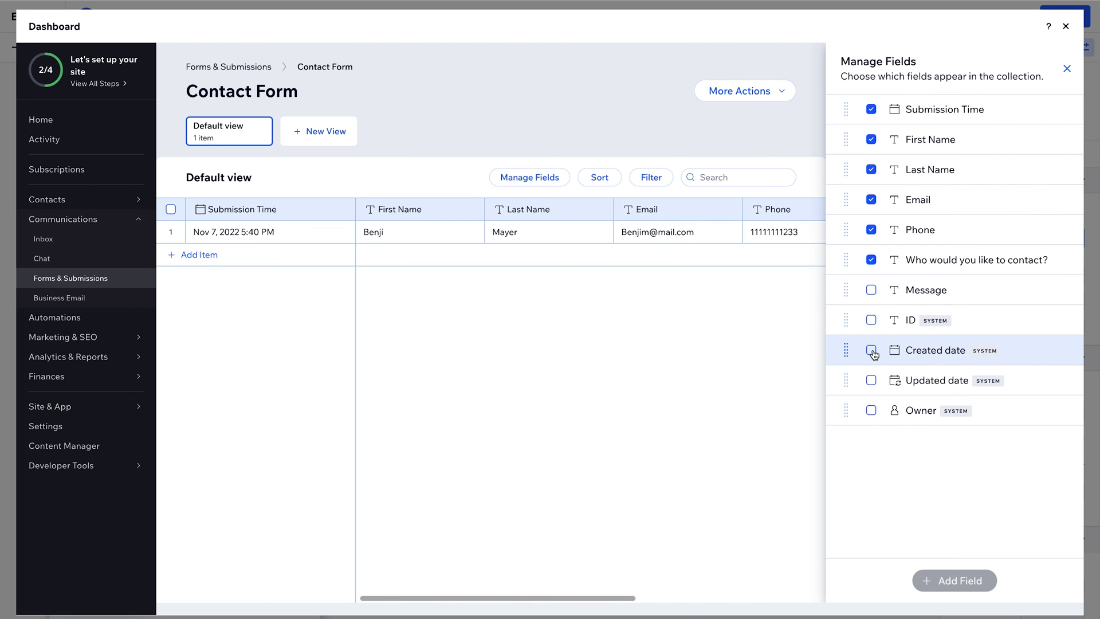
pyautogui.click(872, 380)
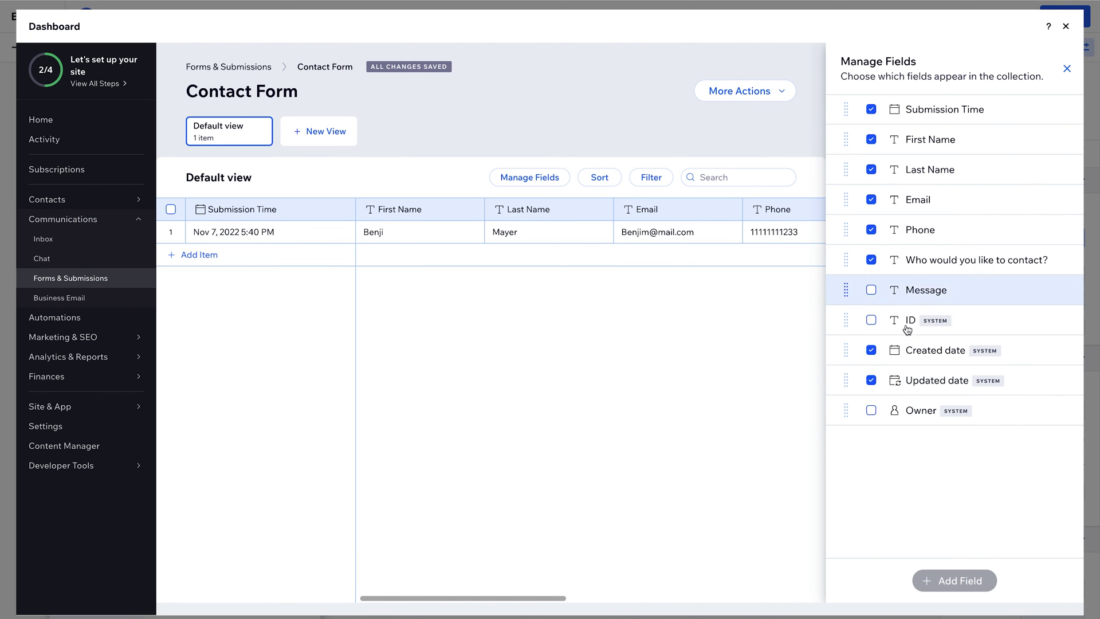
pyautogui.click(1067, 69)
pyautogui.click(1040, 91)
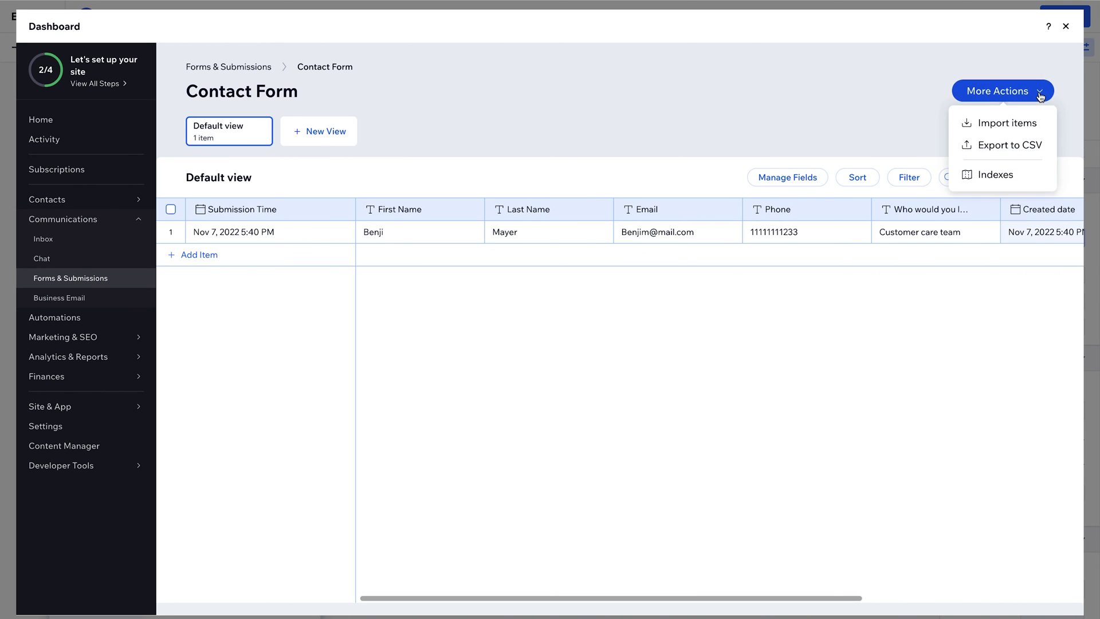